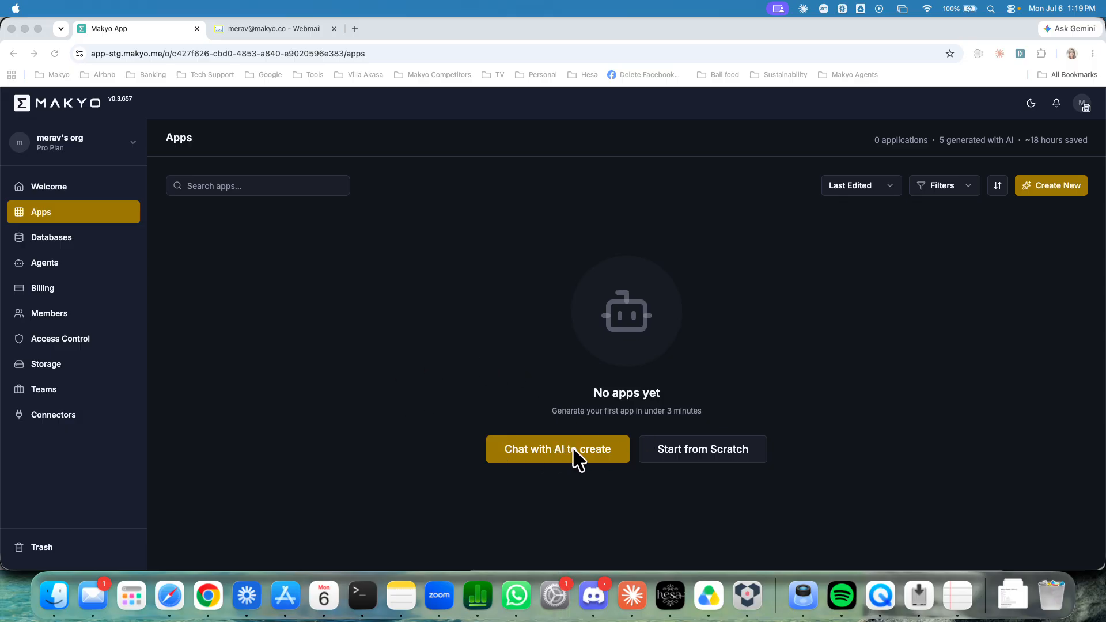
{"action": "left_click", "coordinate": [523, 397]}
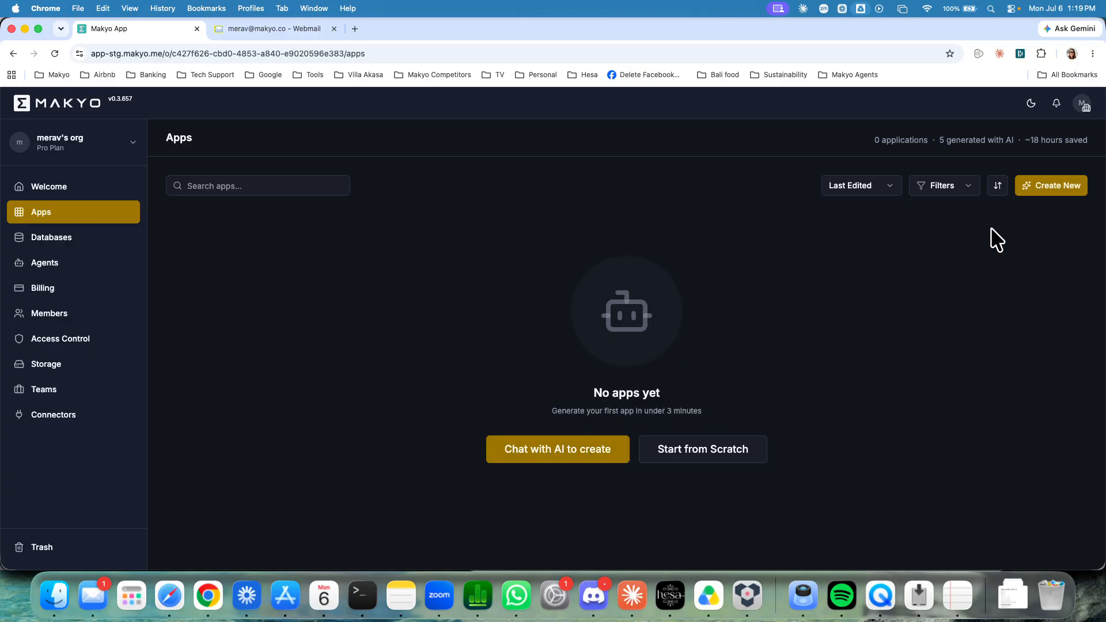
{"action": "left_click", "coordinate": [994, 190]}
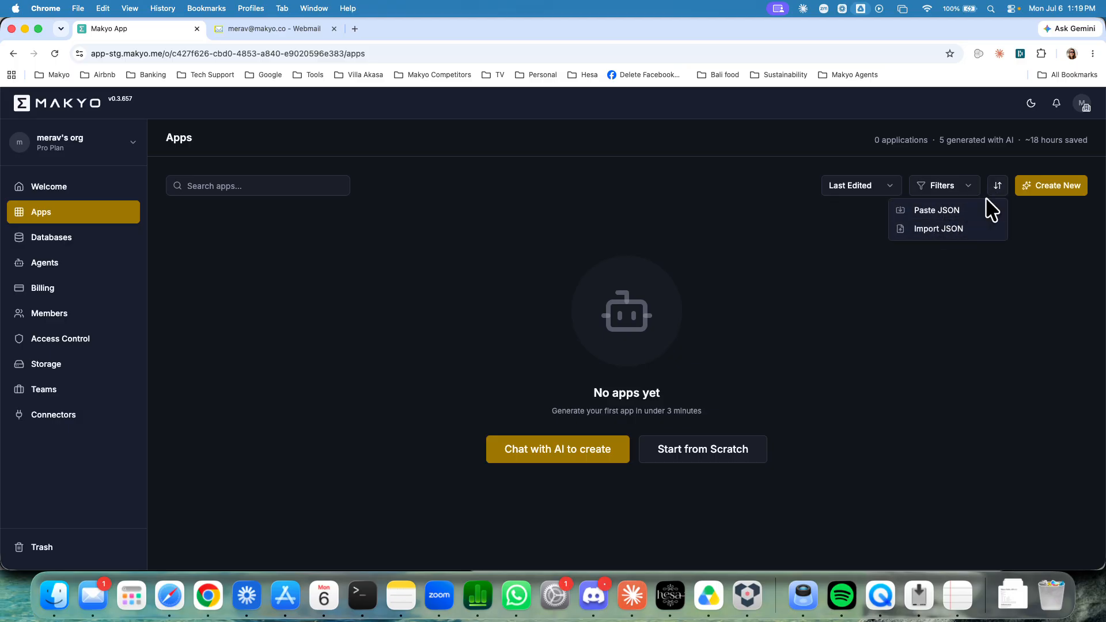
{"action": "left_click", "coordinate": [998, 190]}
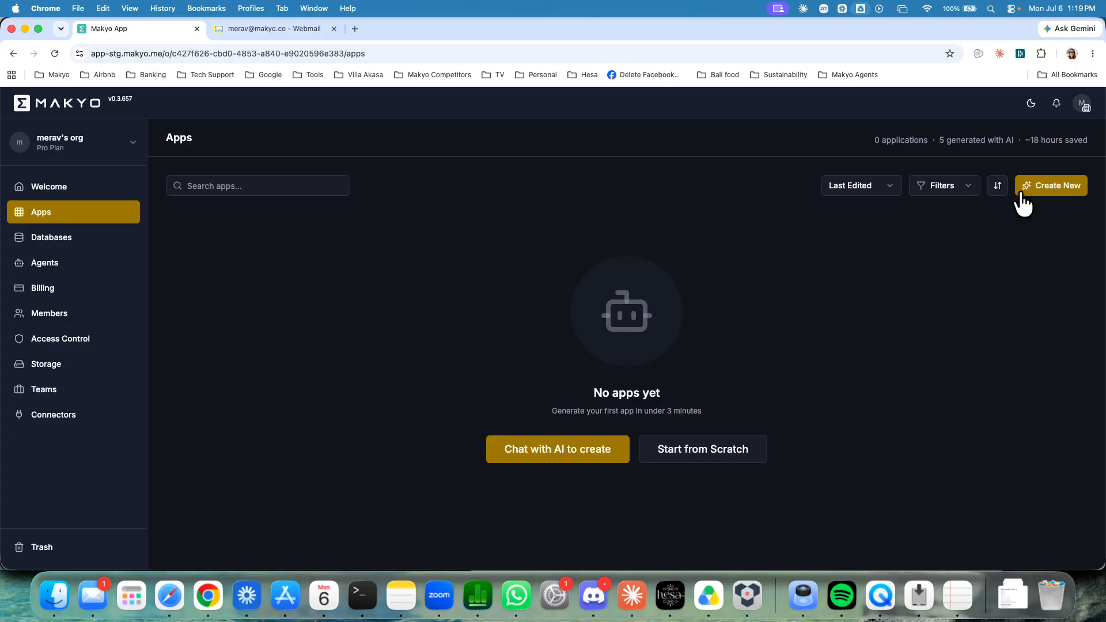
Step: Start a new app from scratch named "Test", keeping the preselected team, and continue to the database selection
{"action": "left_click", "coordinate": [714, 450]}
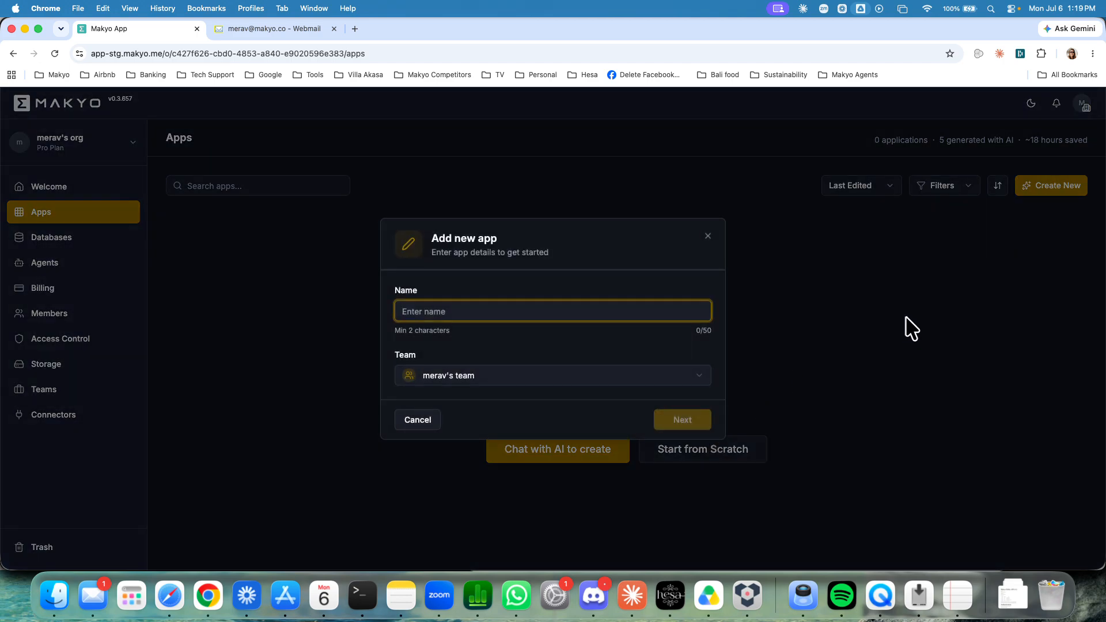
{"action": "type", "text": "Test"}
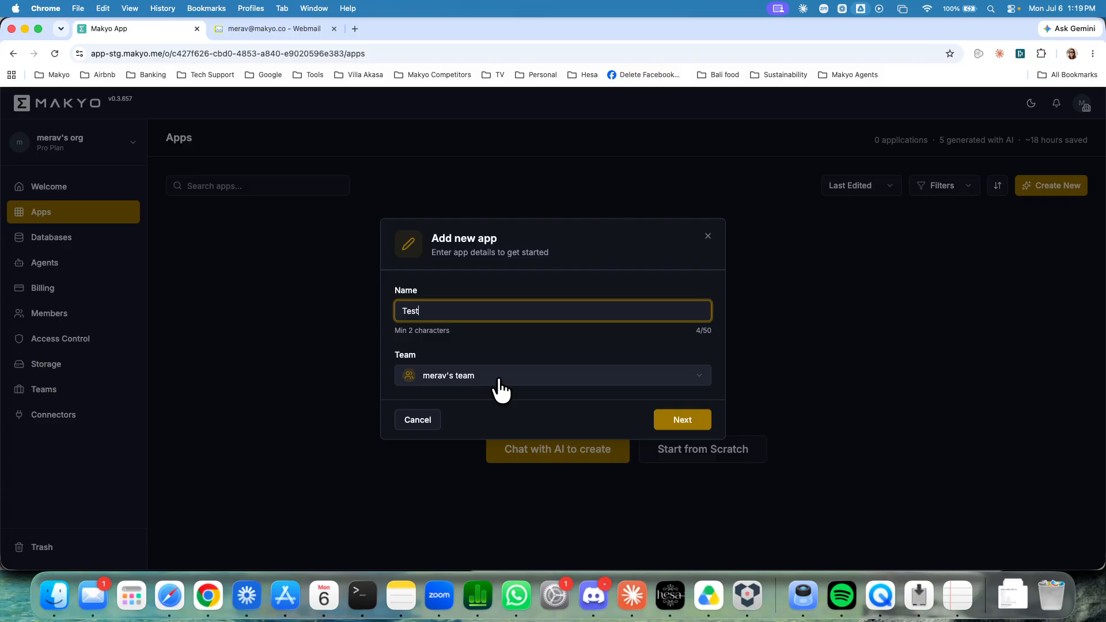
{"action": "left_click", "coordinate": [498, 380]}
{"action": "left_click", "coordinate": [499, 395]}
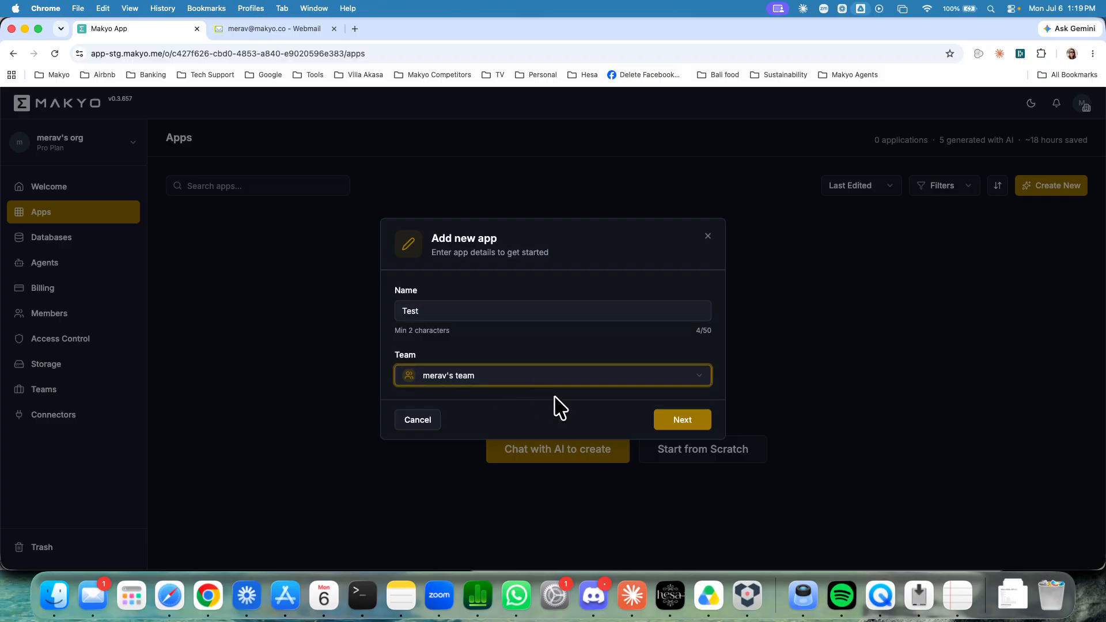
{"action": "left_click", "coordinate": [681, 418]}
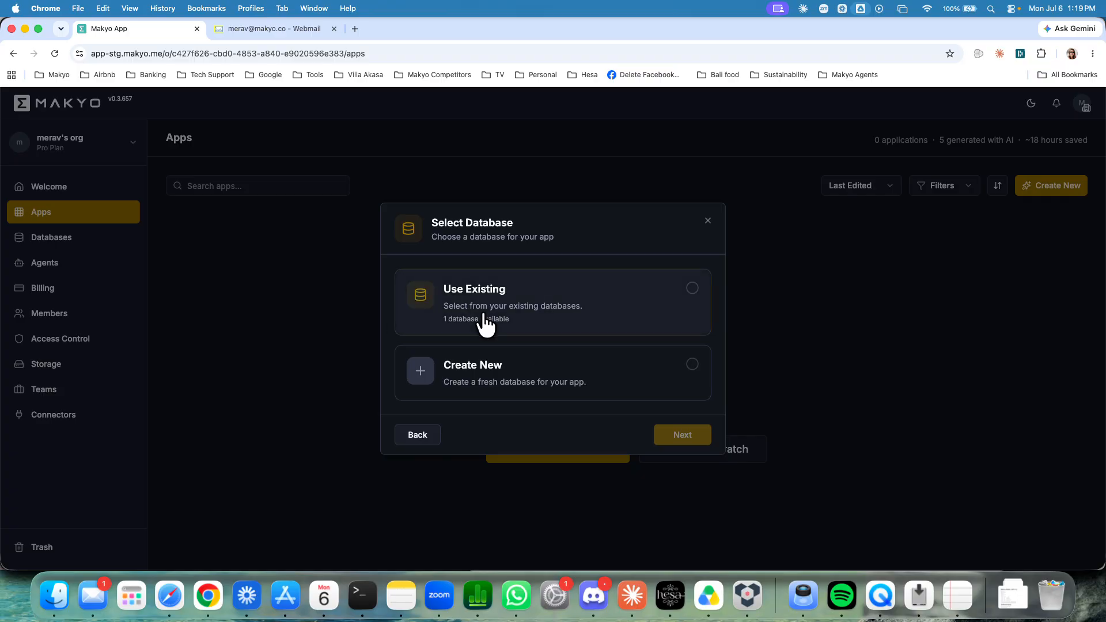
Step: Create a new database named "test db" for the app, without sample data
{"action": "left_click", "coordinate": [496, 378]}
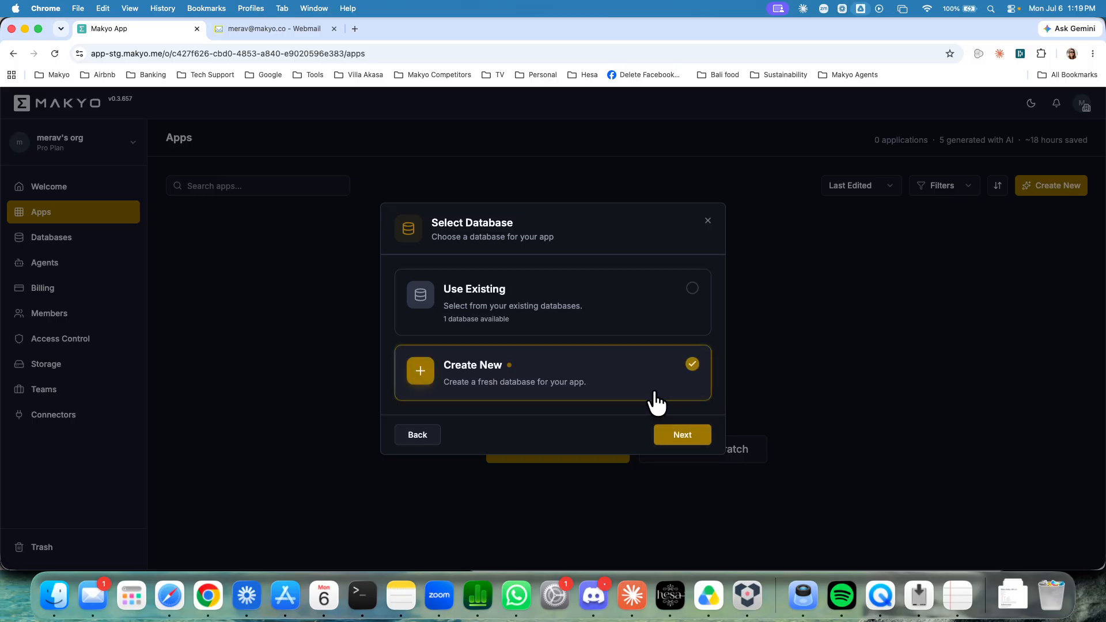
{"action": "left_click", "coordinate": [680, 437]}
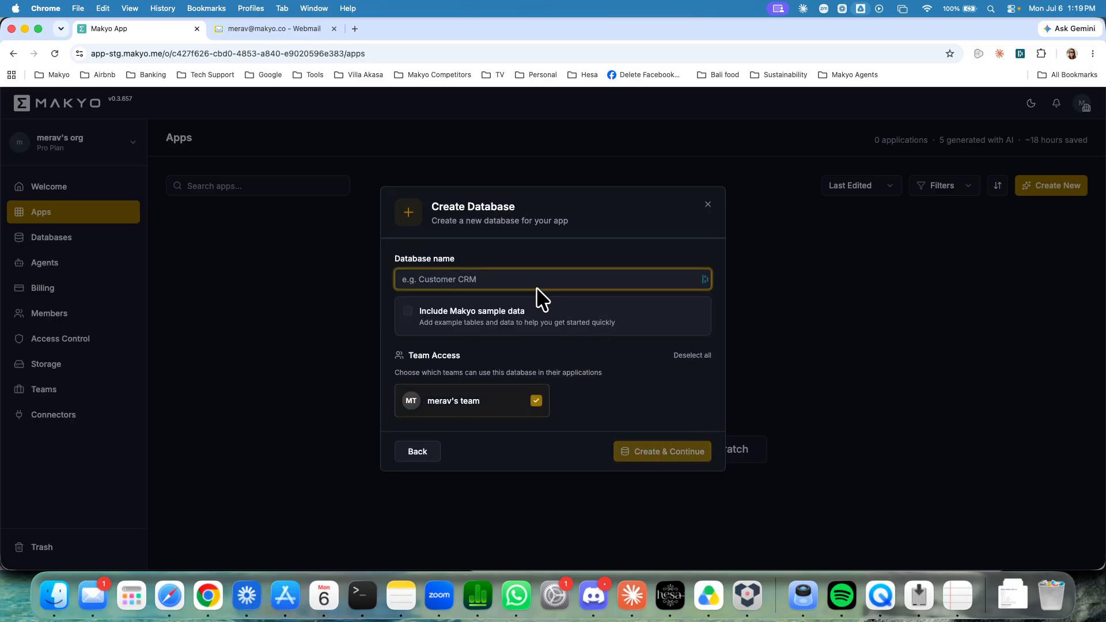
{"action": "type", "text": "test db"}
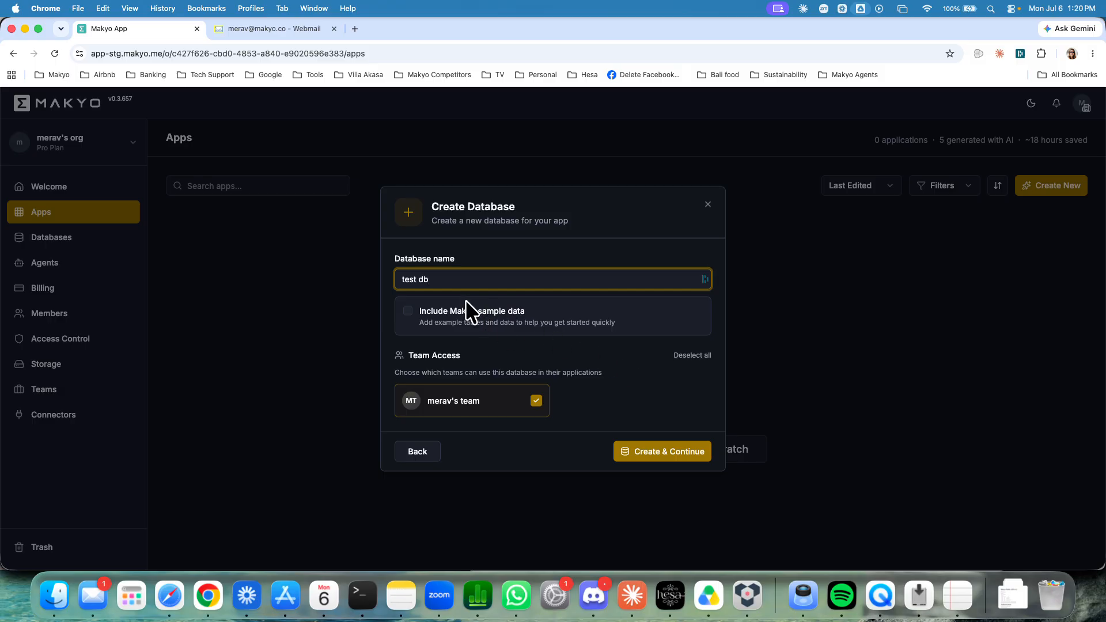
{"action": "left_click", "coordinate": [634, 443]}
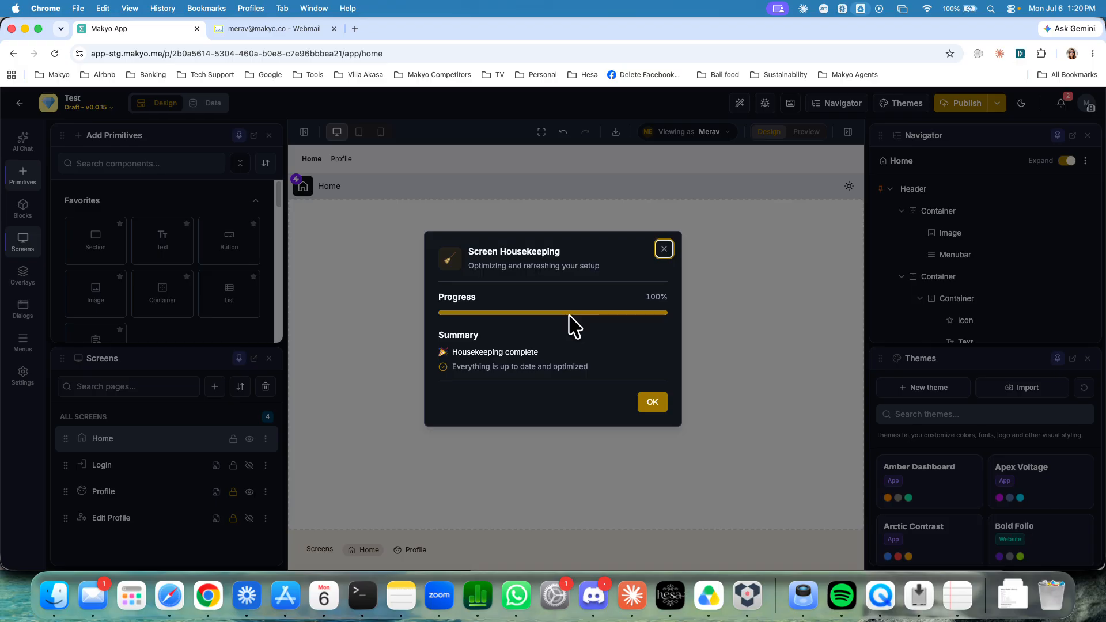
Step: Dismiss the screen housekeeping report and switch the editor to light mode
{"action": "left_click", "coordinate": [641, 407]}
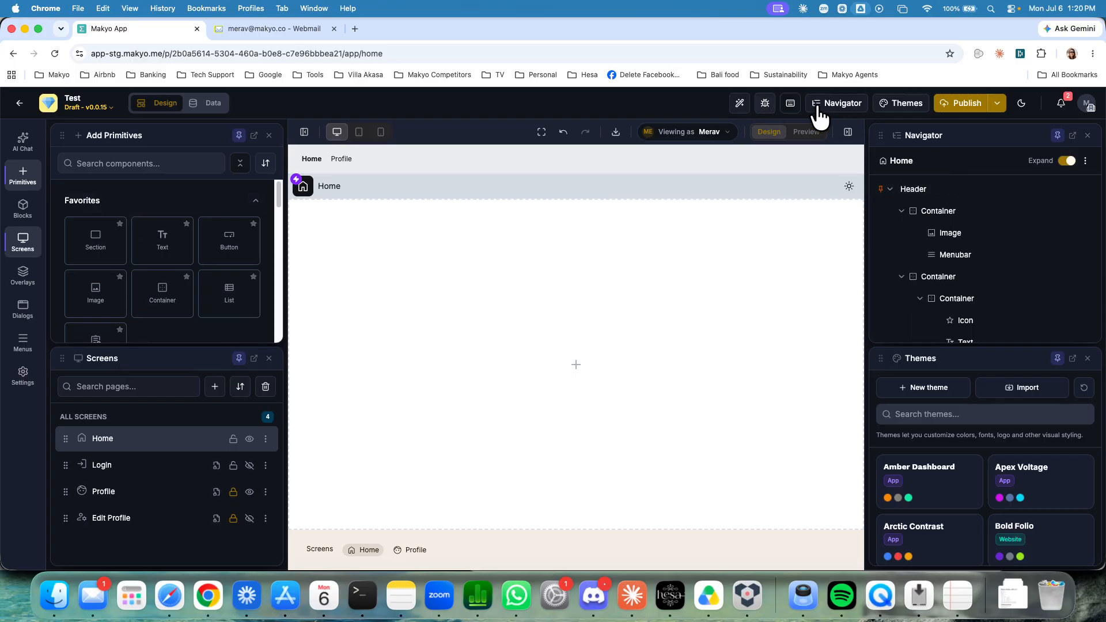
{"action": "left_click", "coordinate": [1021, 103]}
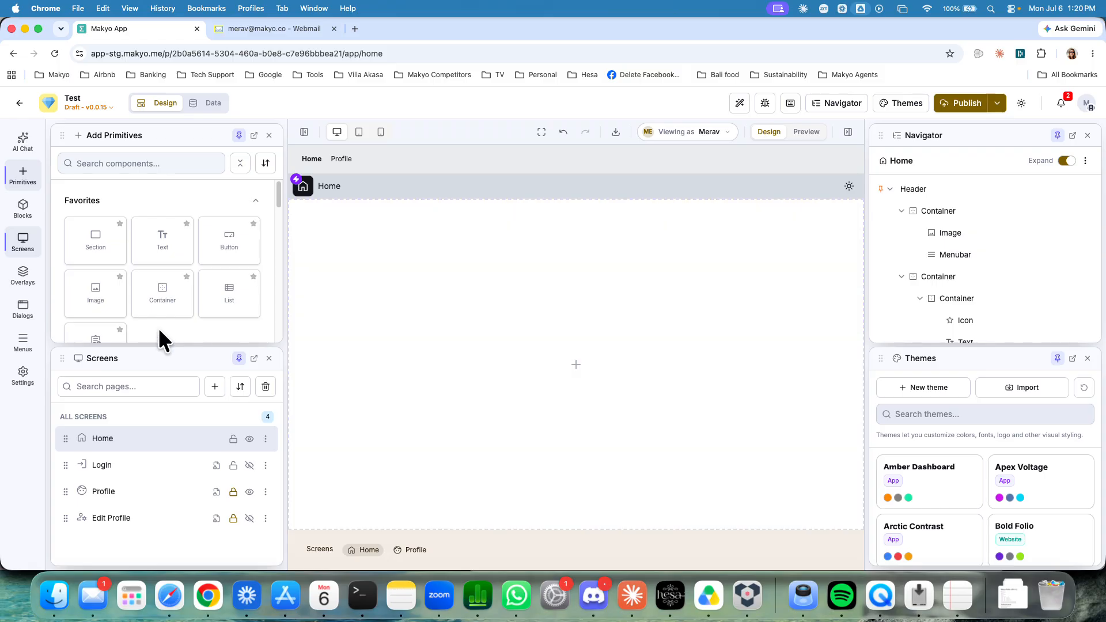
Step: Examine the available primitives and the list of the app's screens
{"action": "left_click", "coordinate": [112, 136]}
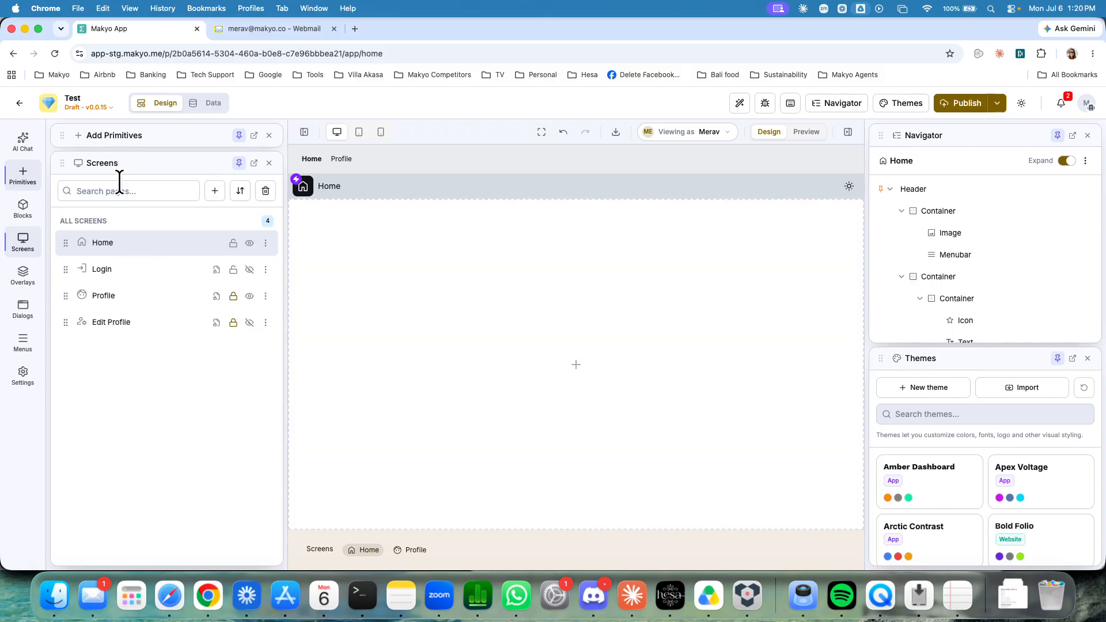
{"action": "left_click", "coordinate": [119, 168]}
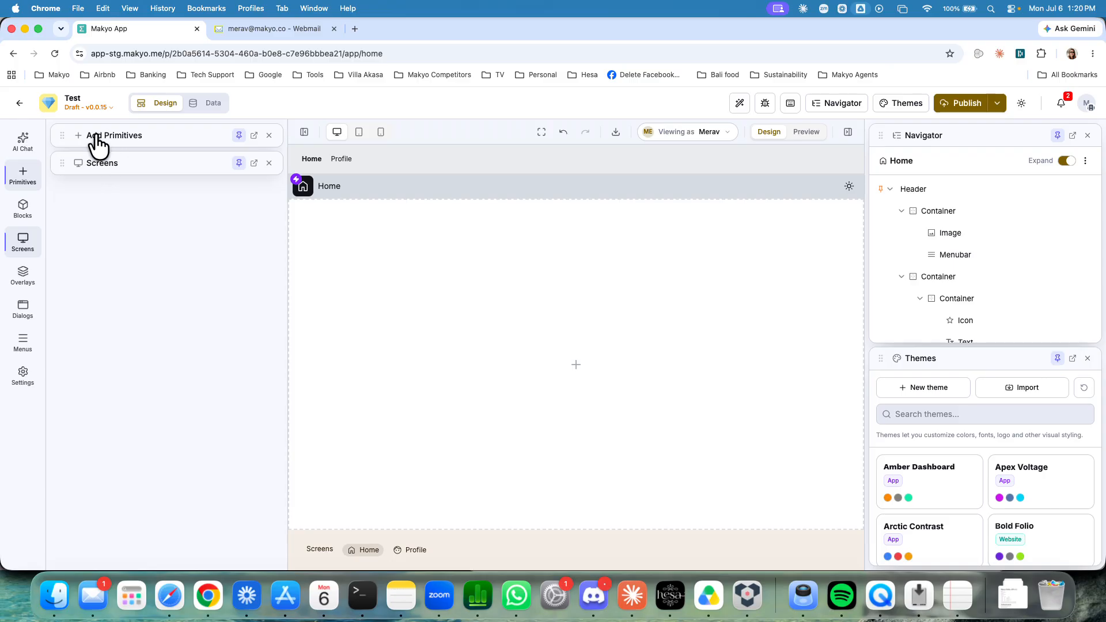
{"action": "left_click", "coordinate": [127, 137]}
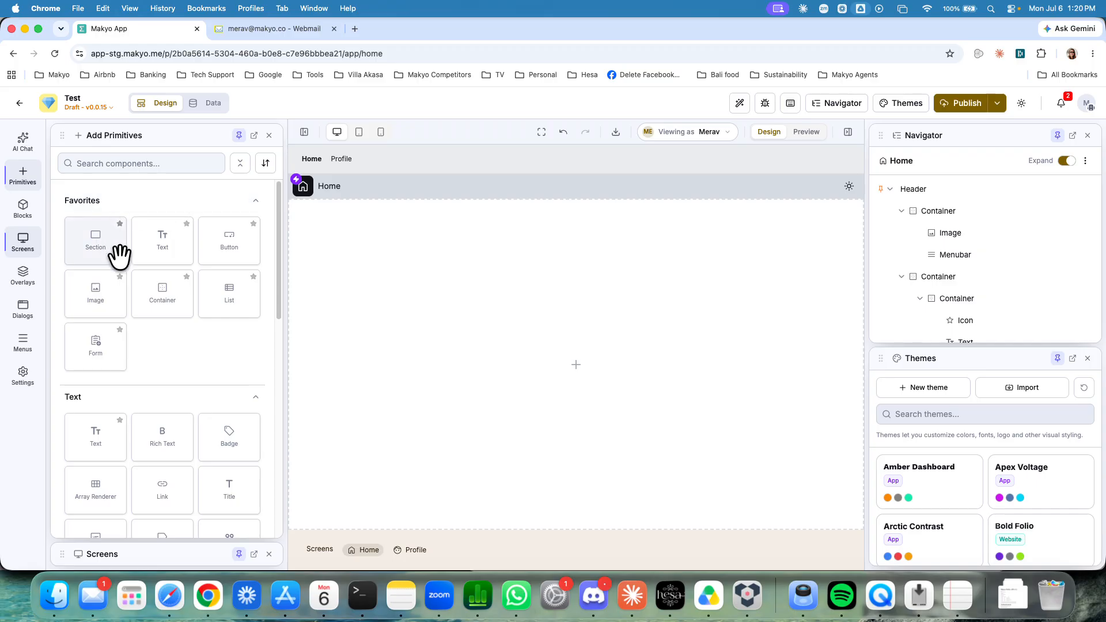
{"action": "scroll", "coordinate": [123, 269], "scroll_direction": "down", "scroll_amount": 3}
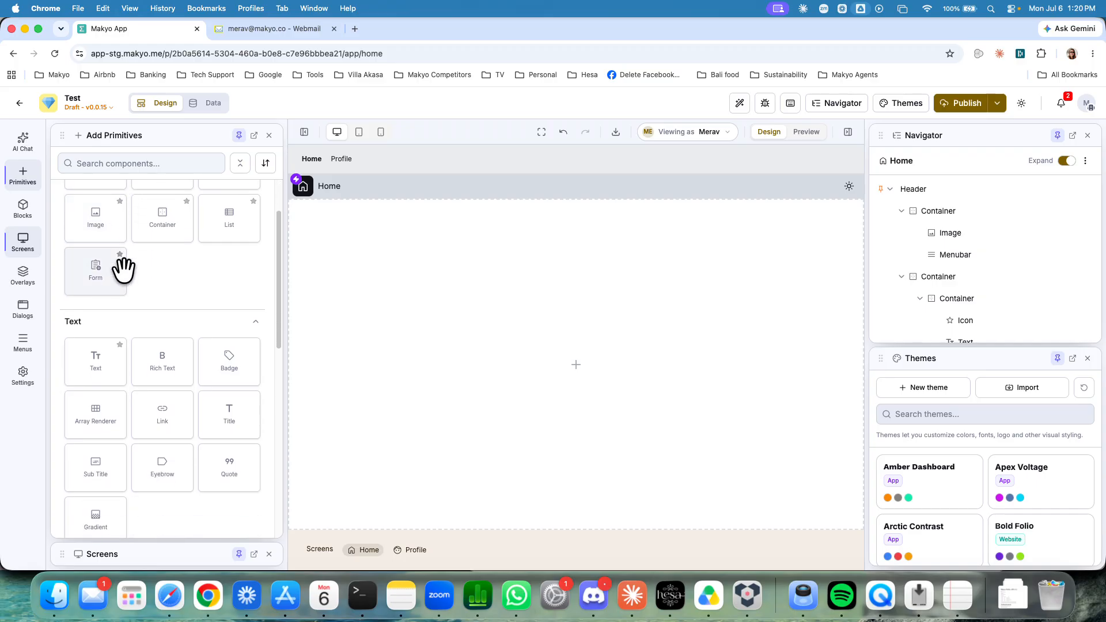
{"action": "scroll", "coordinate": [123, 269], "scroll_direction": "down", "scroll_amount": 4}
{"action": "scroll", "coordinate": [124, 270], "scroll_direction": "up", "scroll_amount": 5}
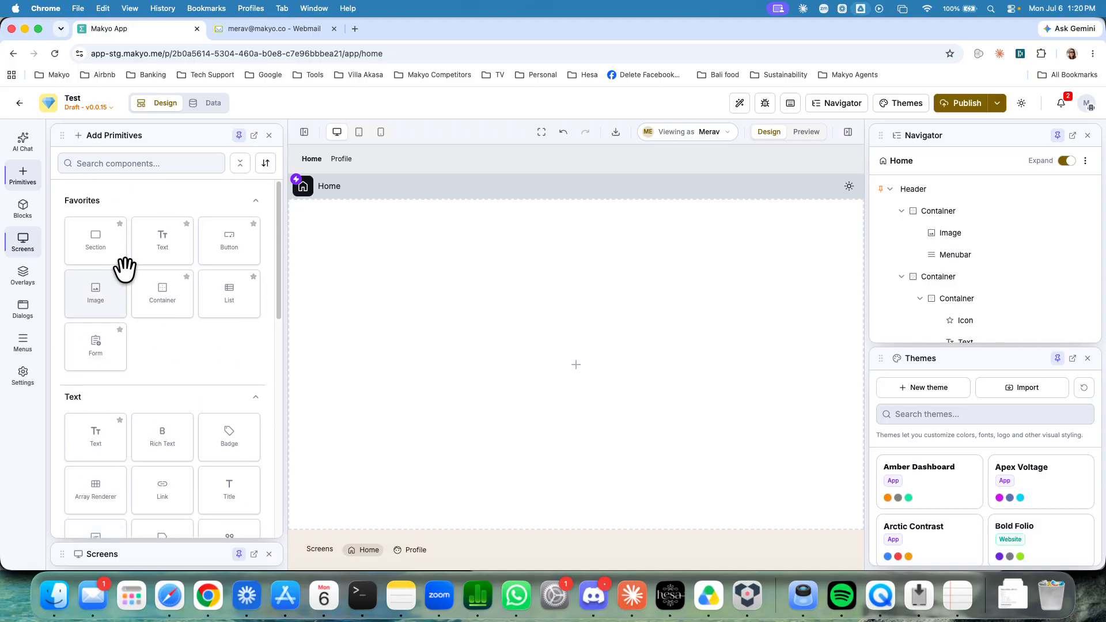
{"action": "left_click", "coordinate": [130, 138]}
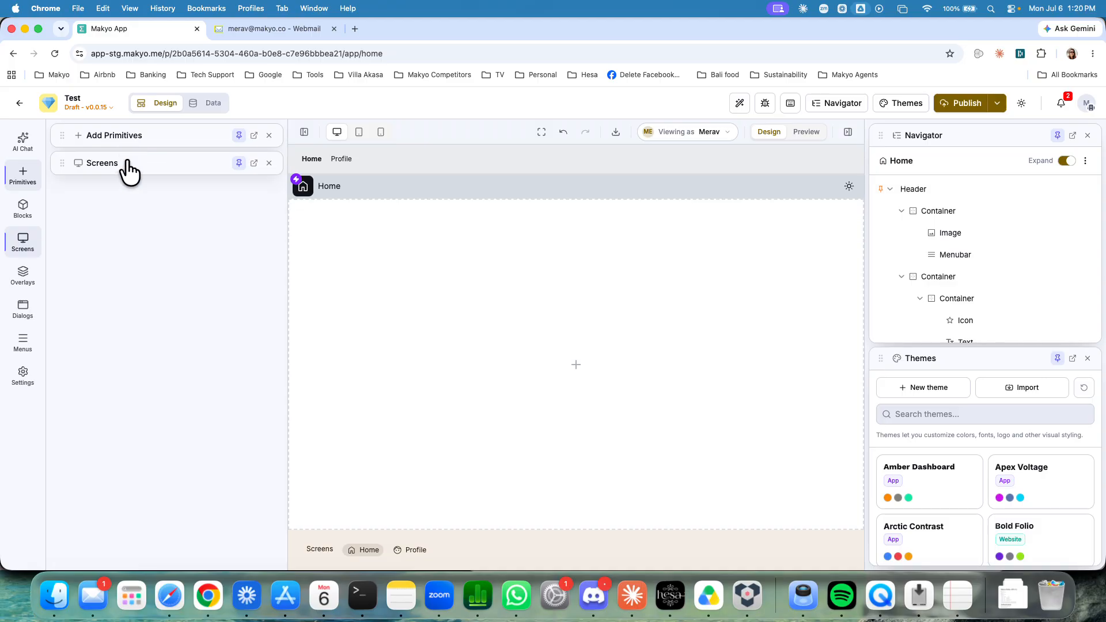
{"action": "left_click", "coordinate": [122, 168]}
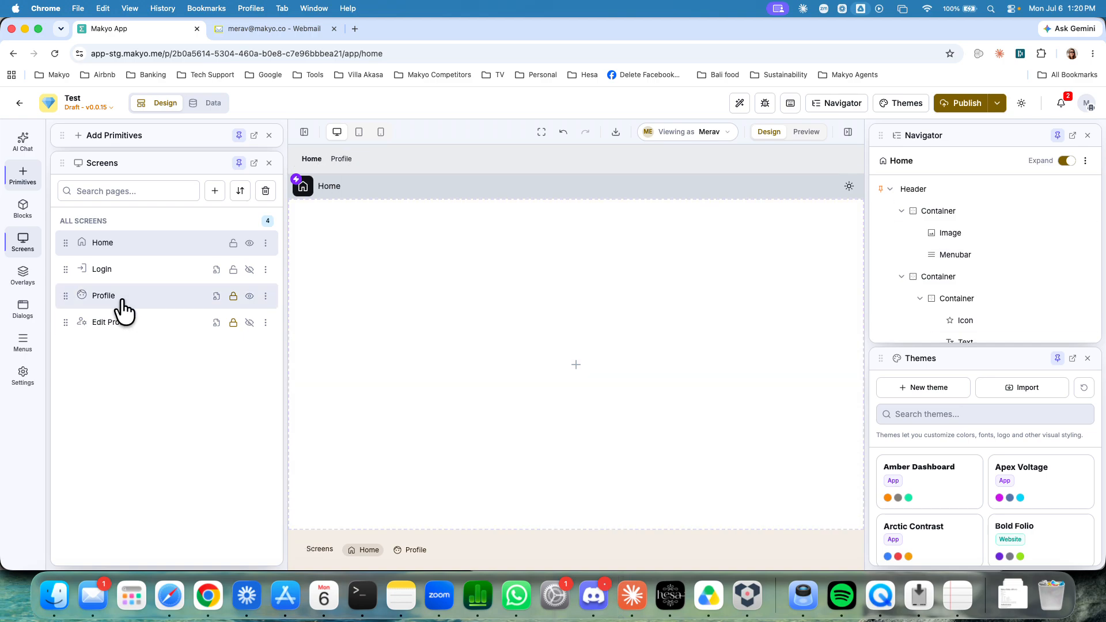
Step: Add a Button to the body of the Home screen and review its design, action and behavior properties
{"action": "left_click", "coordinate": [136, 137]}
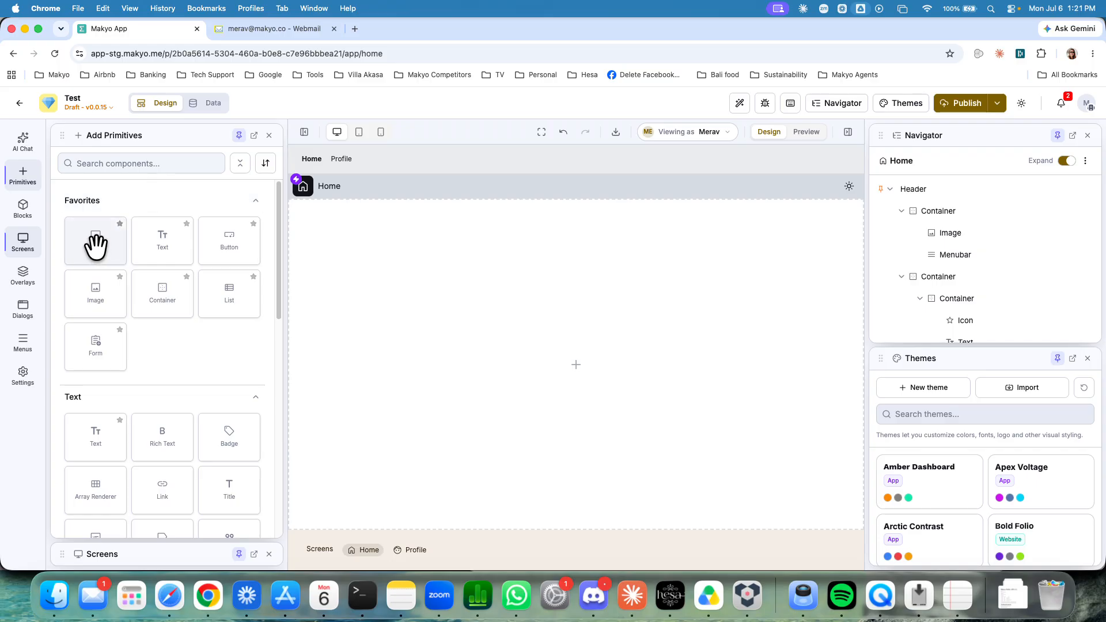
{"action": "left_click_drag", "start_coordinate": [229, 240], "coordinate": [351, 248]}
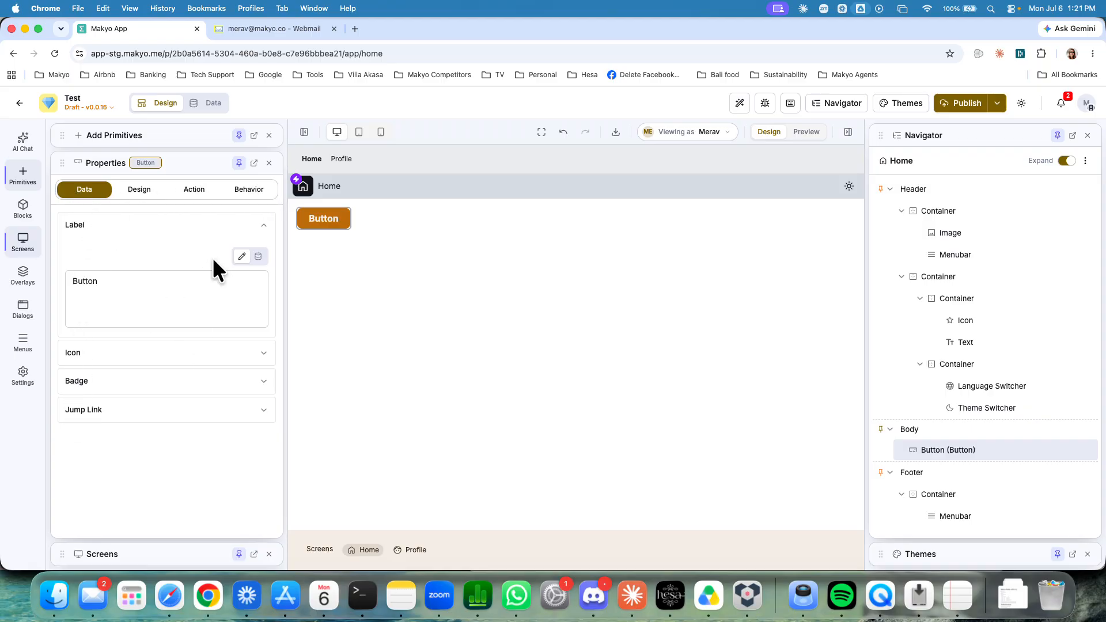
{"action": "left_click", "coordinate": [143, 190]}
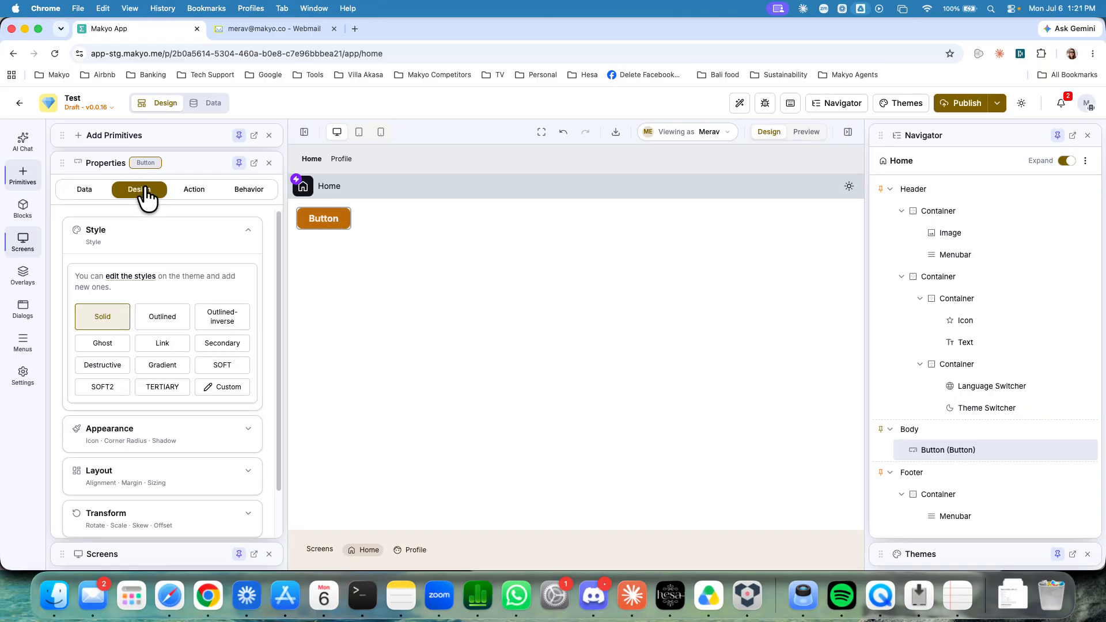
{"action": "left_click", "coordinate": [203, 200]}
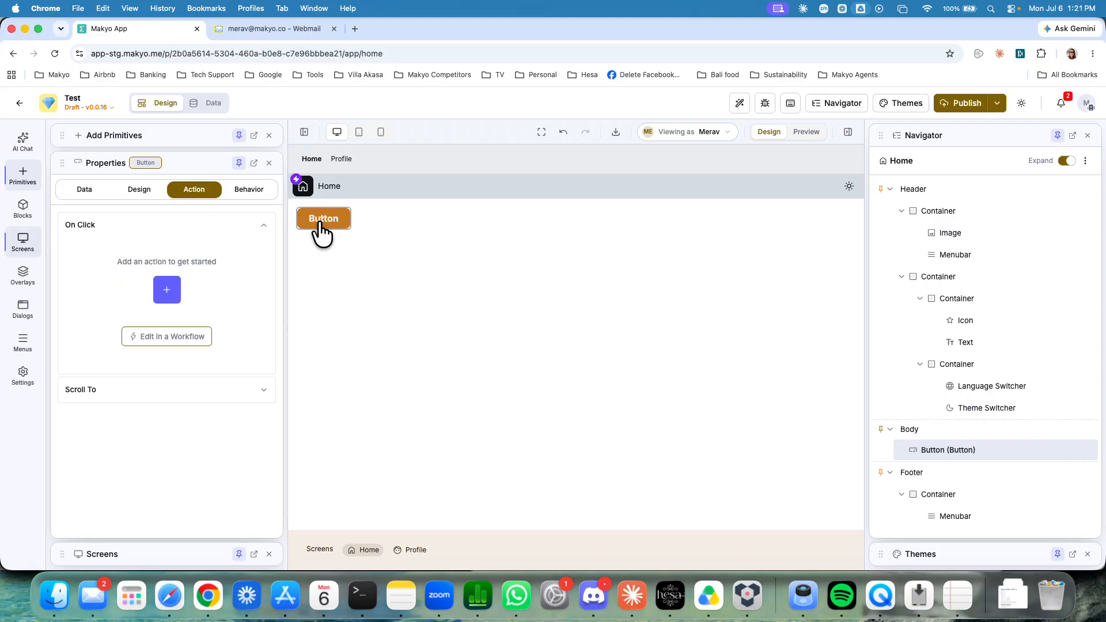
{"action": "left_click", "coordinate": [251, 192]}
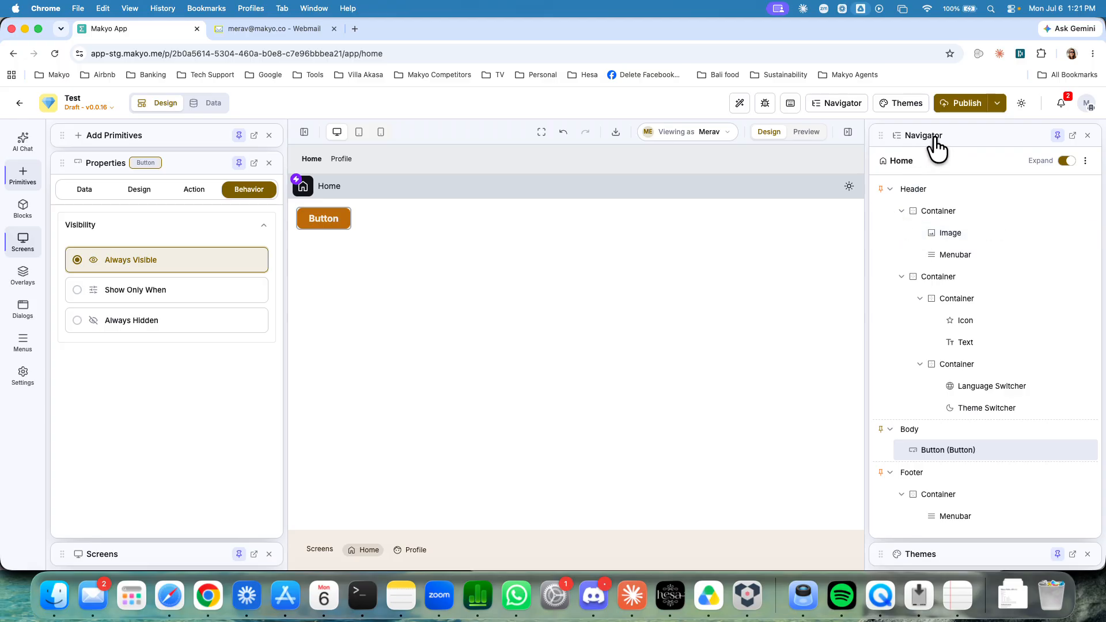
Step: Collapse the Header branch in the component tree and add a Repeater primitive below the button, searching for "repea"
{"action": "left_click", "coordinate": [891, 189]}
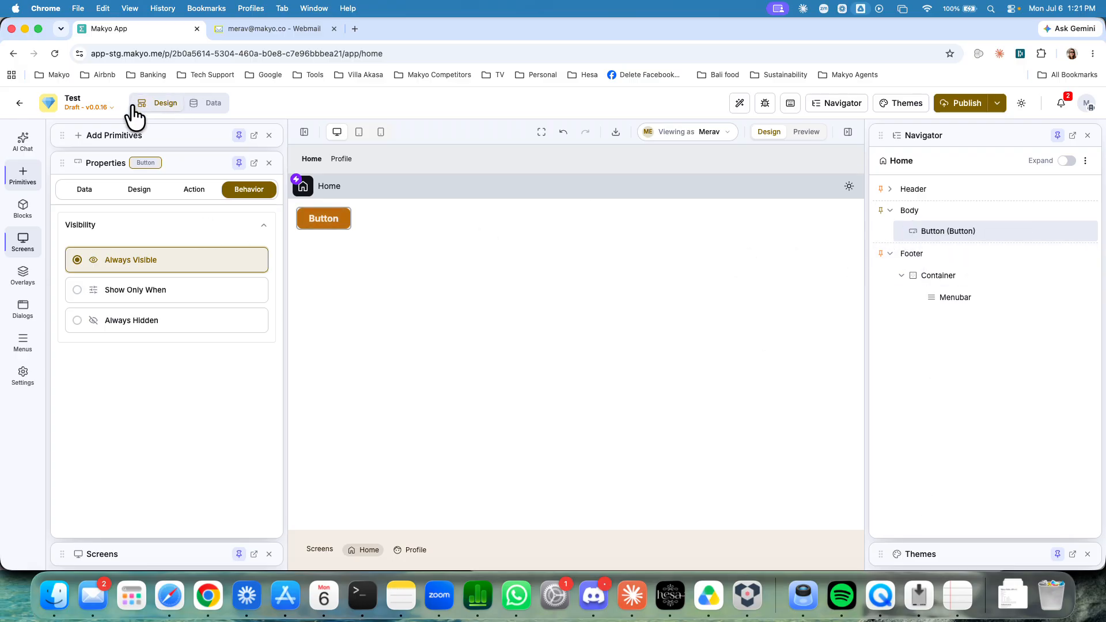
{"action": "left_click", "coordinate": [137, 135]}
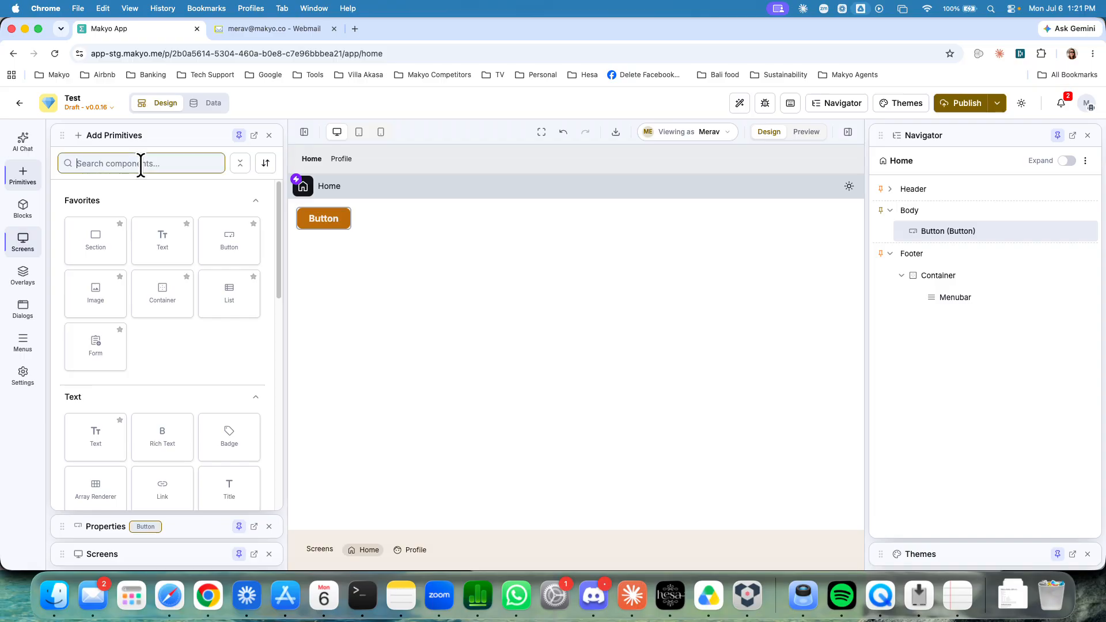
{"action": "type", "text": "repea"}
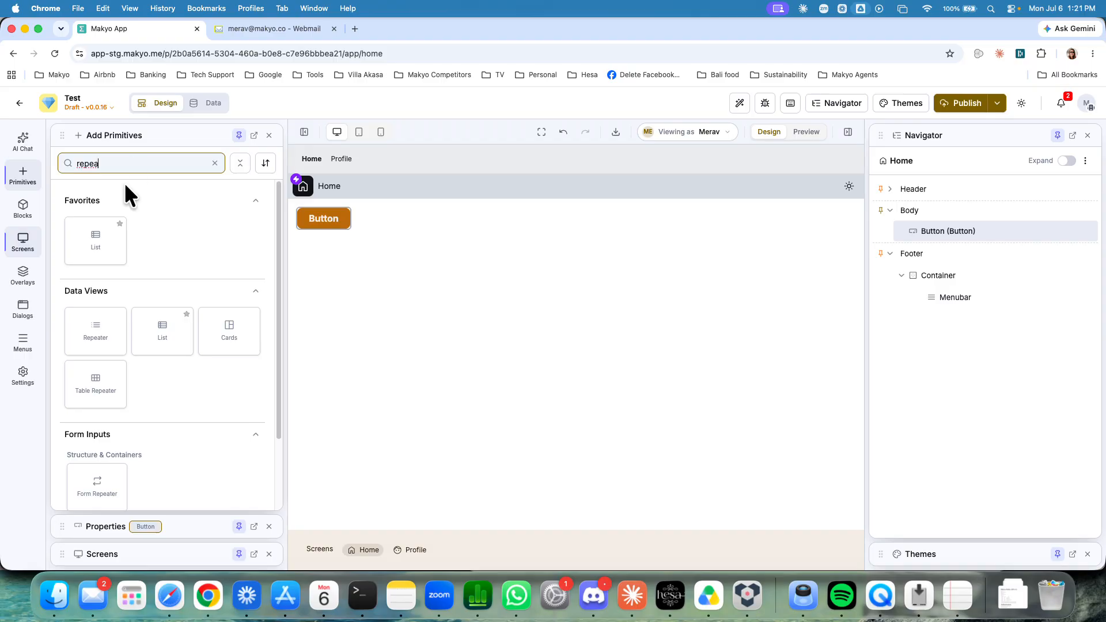
{"action": "left_click", "coordinate": [97, 333]}
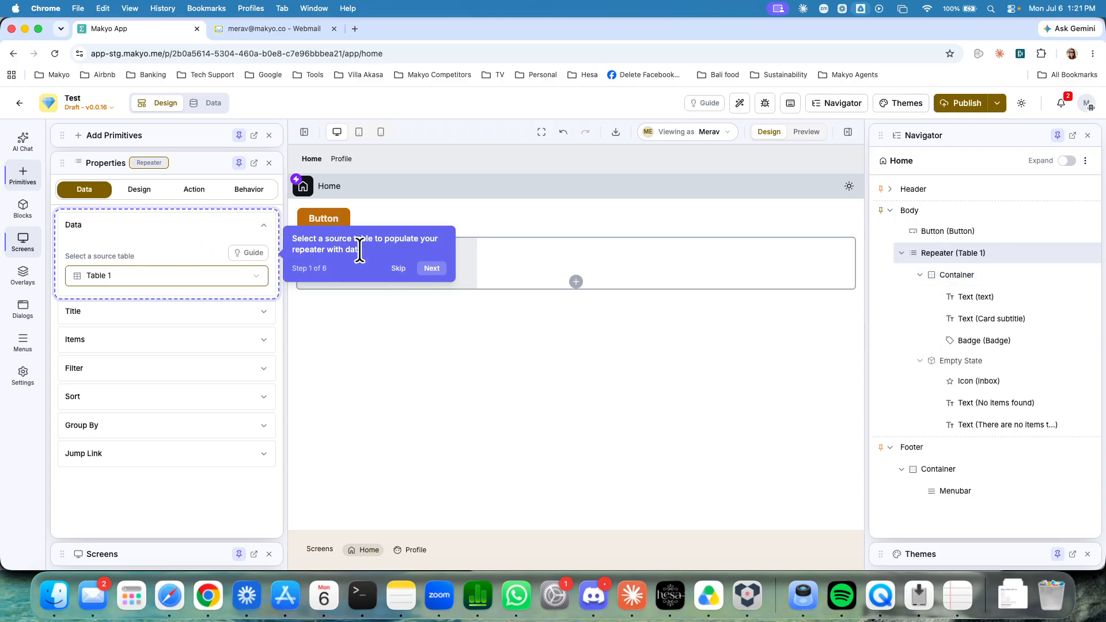
Step: Go through the repeater's six-step guide to the end and close it
{"action": "left_click", "coordinate": [431, 268]}
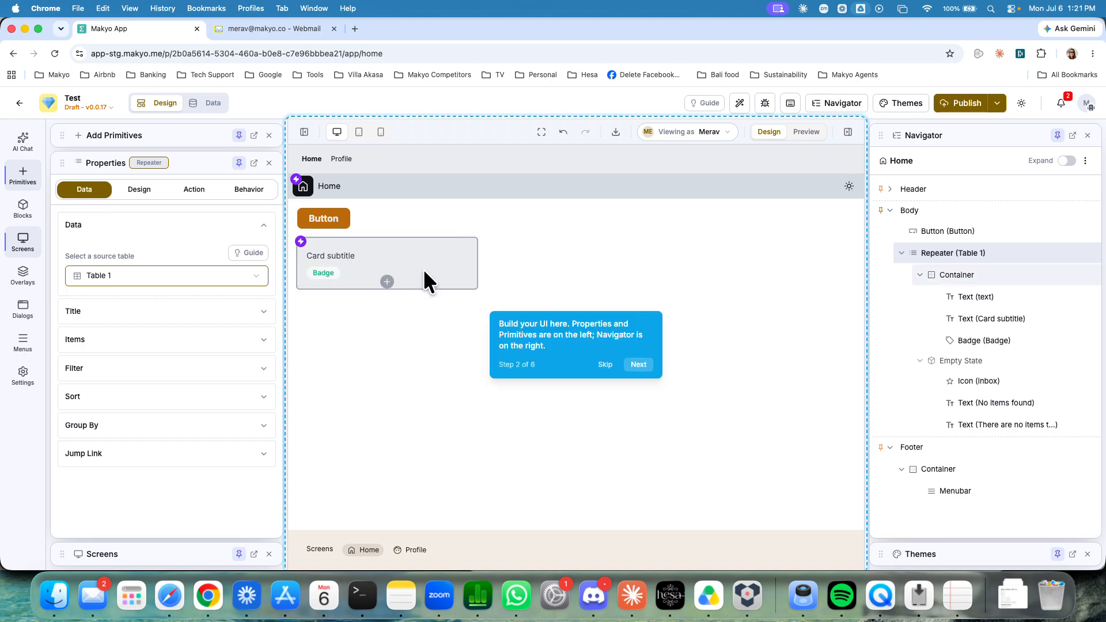
{"action": "left_click", "coordinate": [639, 364]}
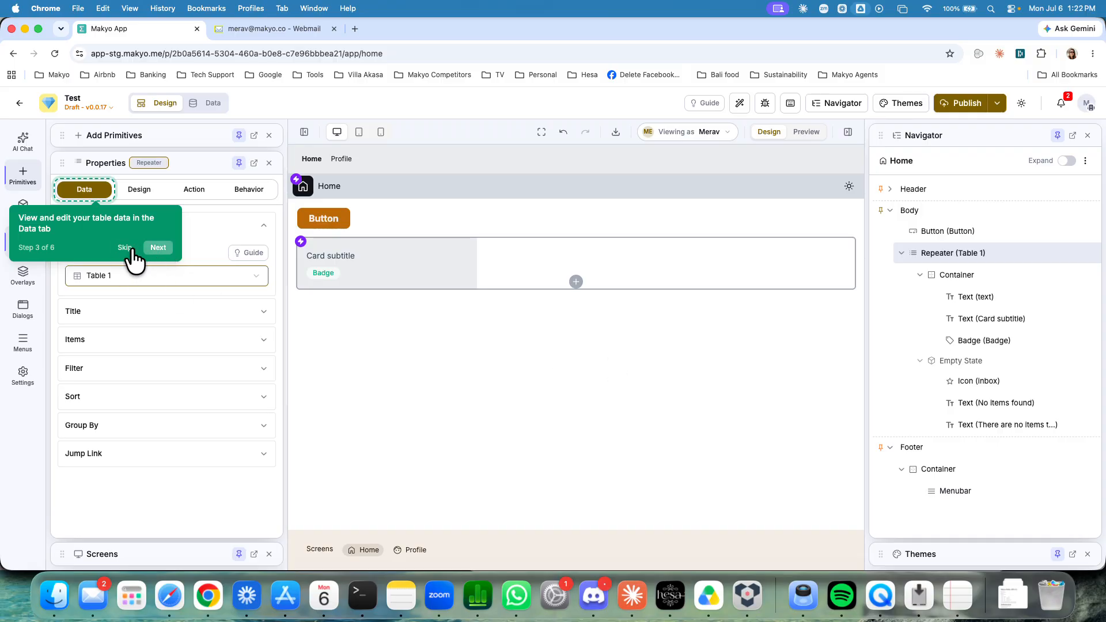
{"action": "left_click", "coordinate": [155, 249]}
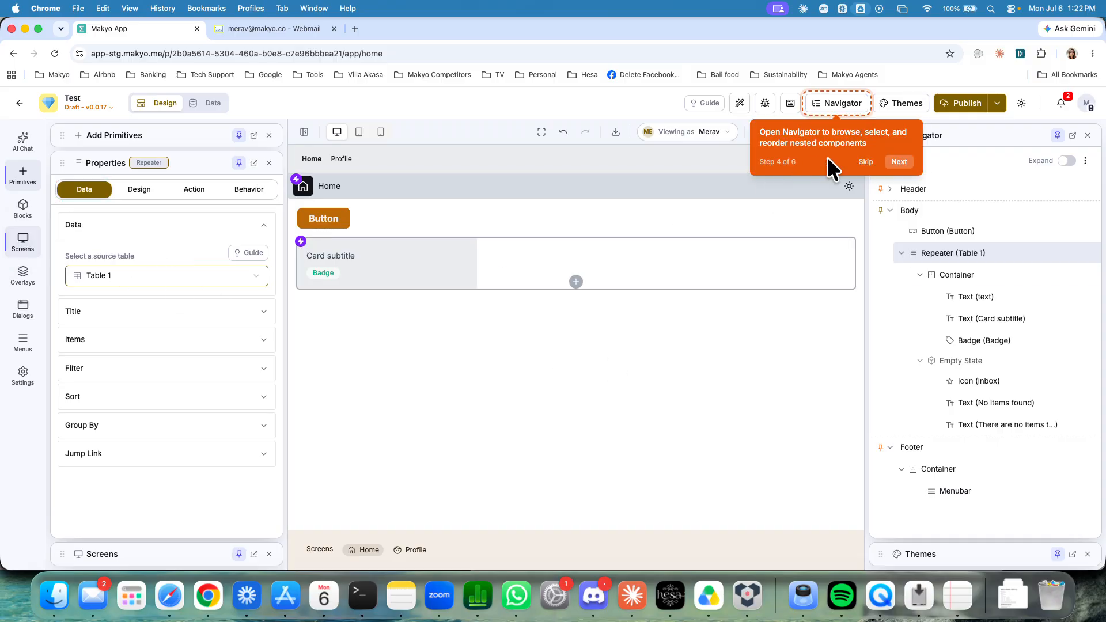
{"action": "left_click", "coordinate": [898, 163]}
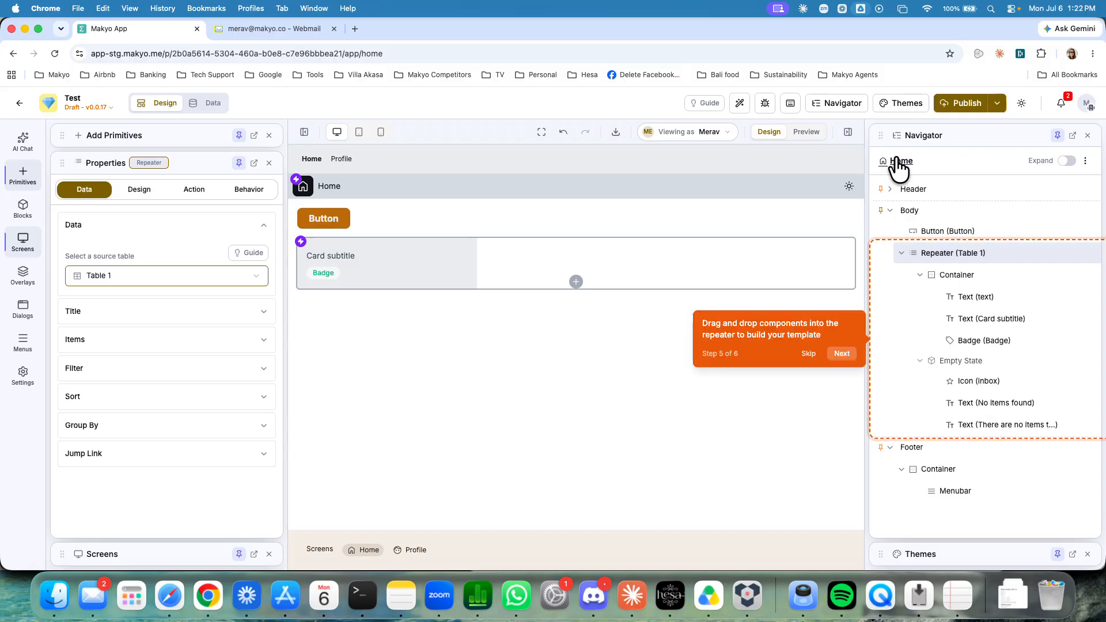
{"action": "left_click", "coordinate": [843, 353]}
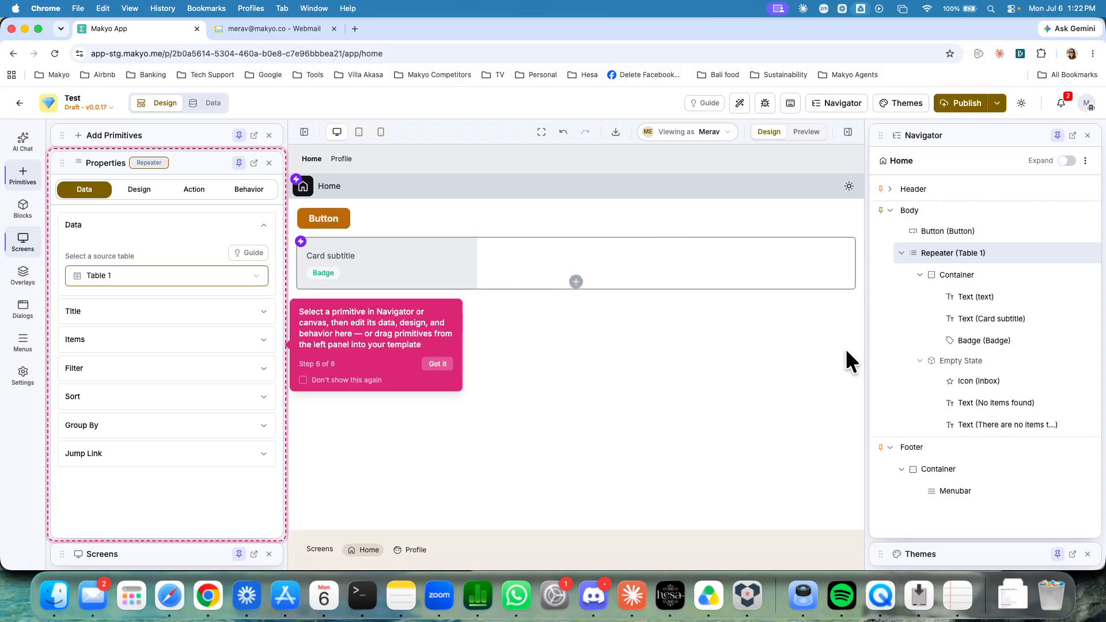
{"action": "left_click", "coordinate": [442, 364]}
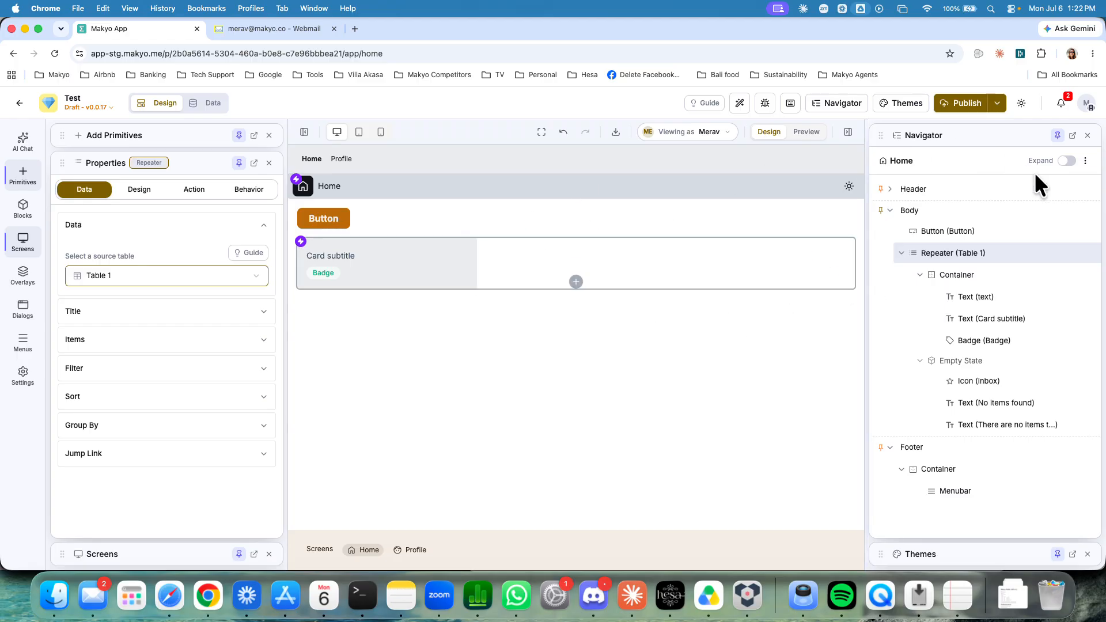
Step: Try out the Amber Dashboard, Apex Voltage, Bold Folio and Cedar Sprint themes on the app in turn
{"action": "left_click", "coordinate": [982, 135]}
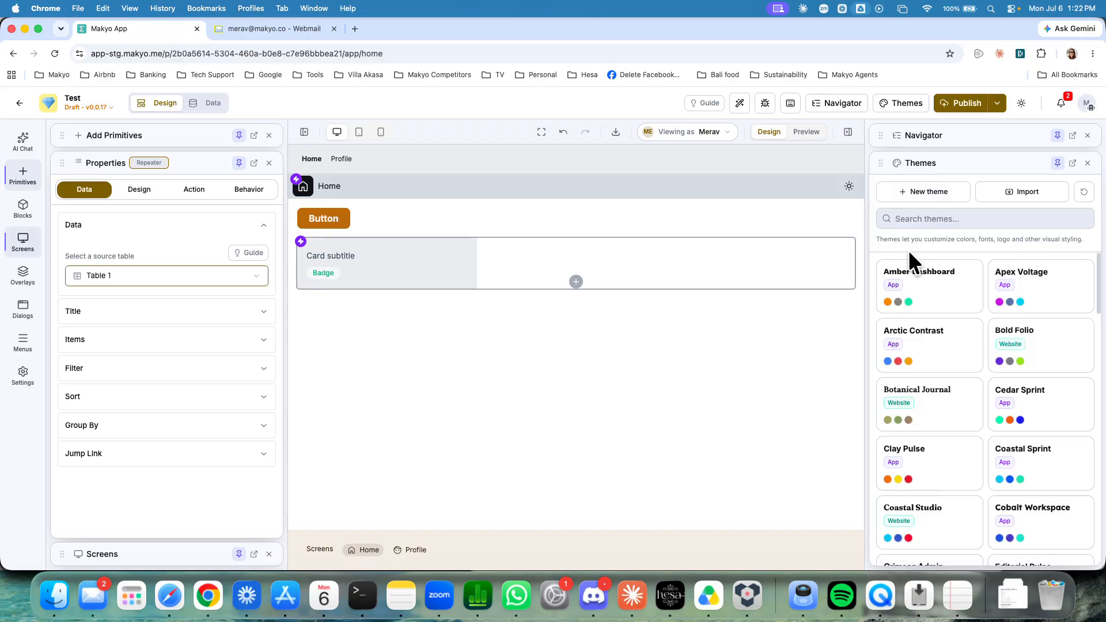
{"action": "left_click", "coordinate": [948, 298]}
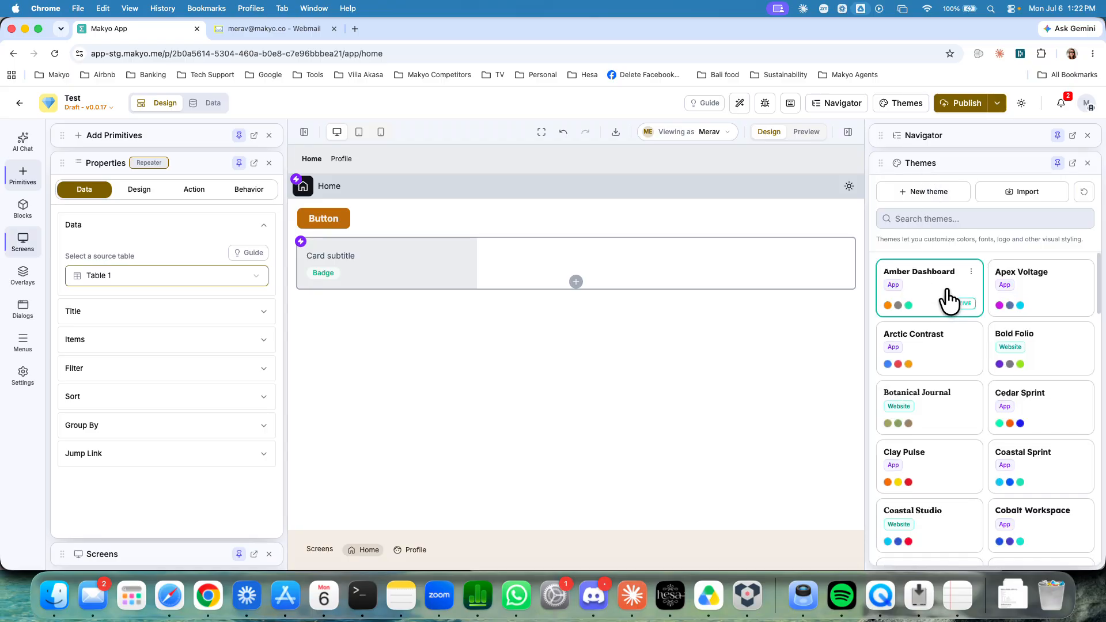
{"action": "left_click", "coordinate": [1035, 300]}
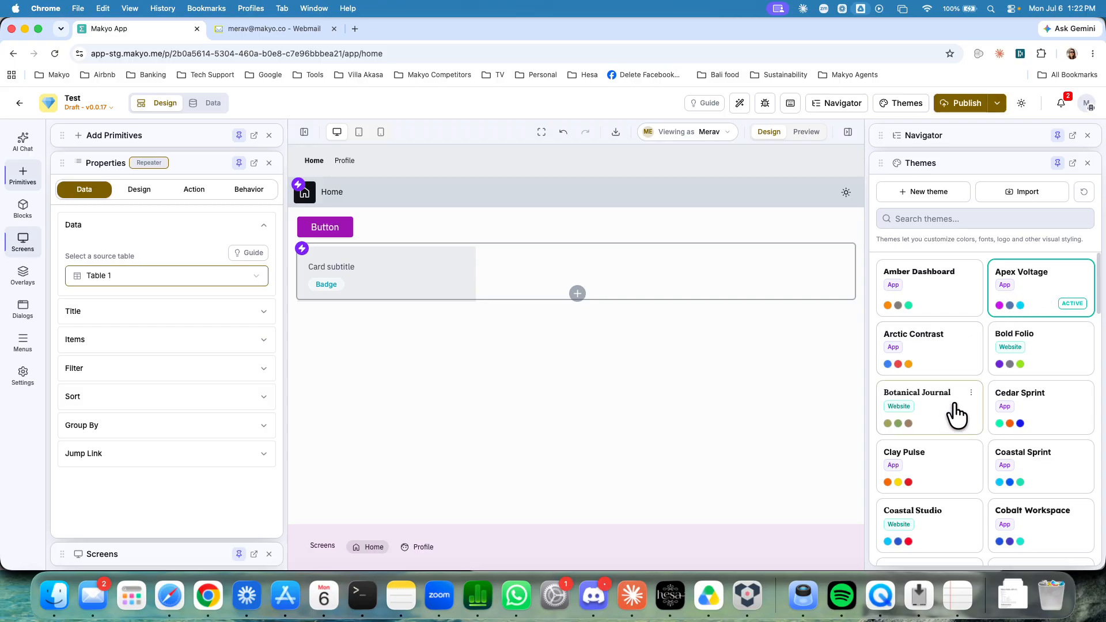
{"action": "left_click", "coordinate": [1044, 355]}
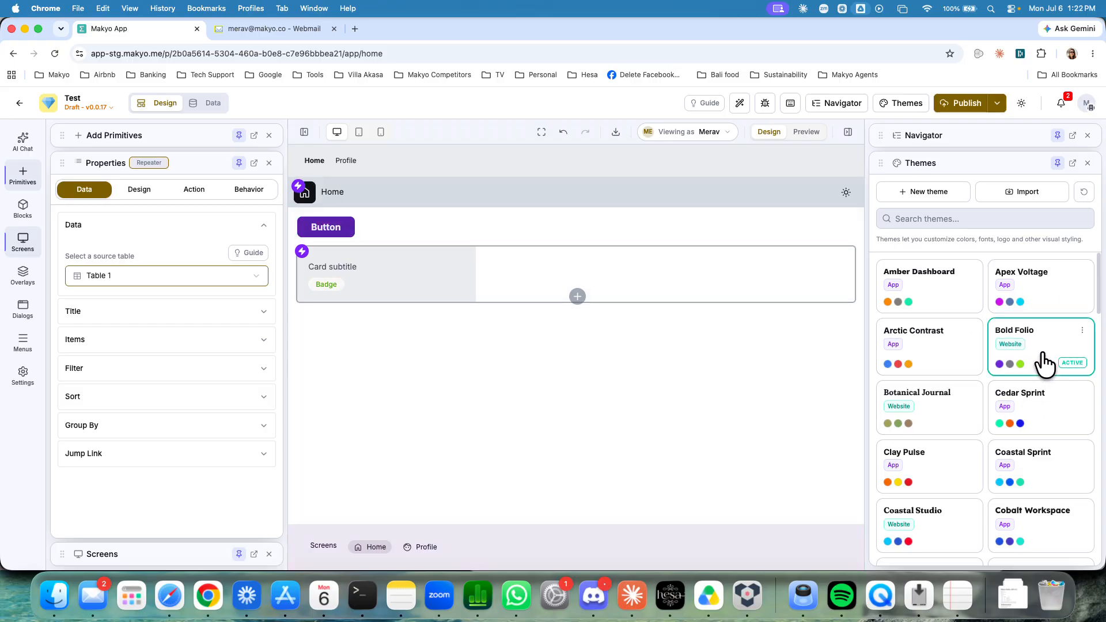
{"action": "left_click", "coordinate": [1052, 414]}
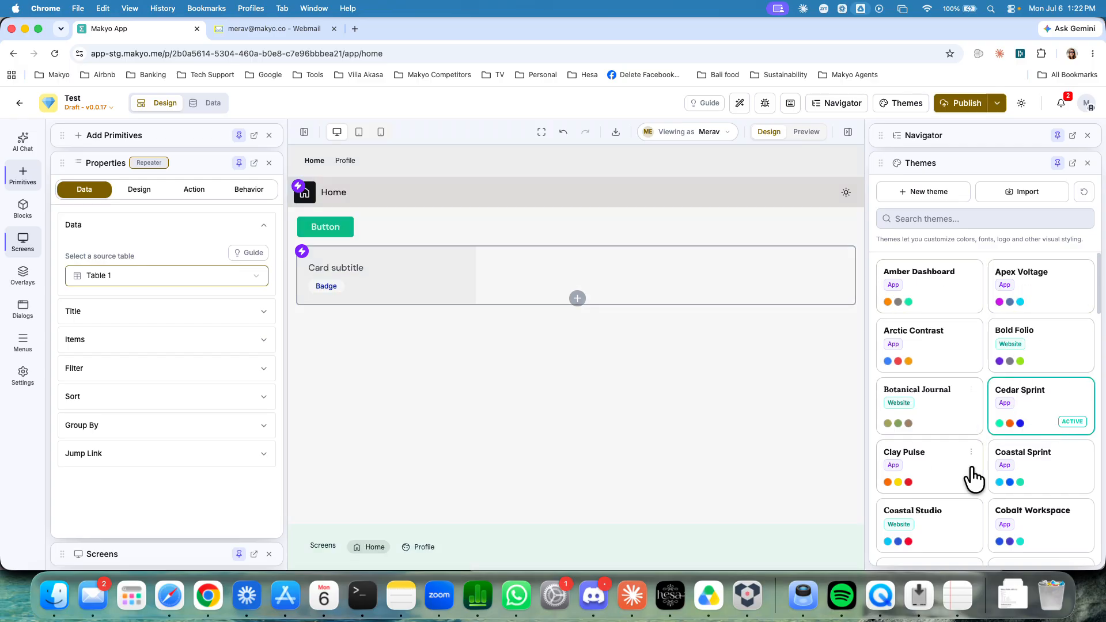
Step: Browse the theme library and make a customizable copy of the Apex Voltage theme
{"action": "scroll", "coordinate": [960, 333], "scroll_direction": "down", "scroll_amount": 6}
{"action": "scroll", "coordinate": [949, 339], "scroll_direction": "down", "scroll_amount": 8}
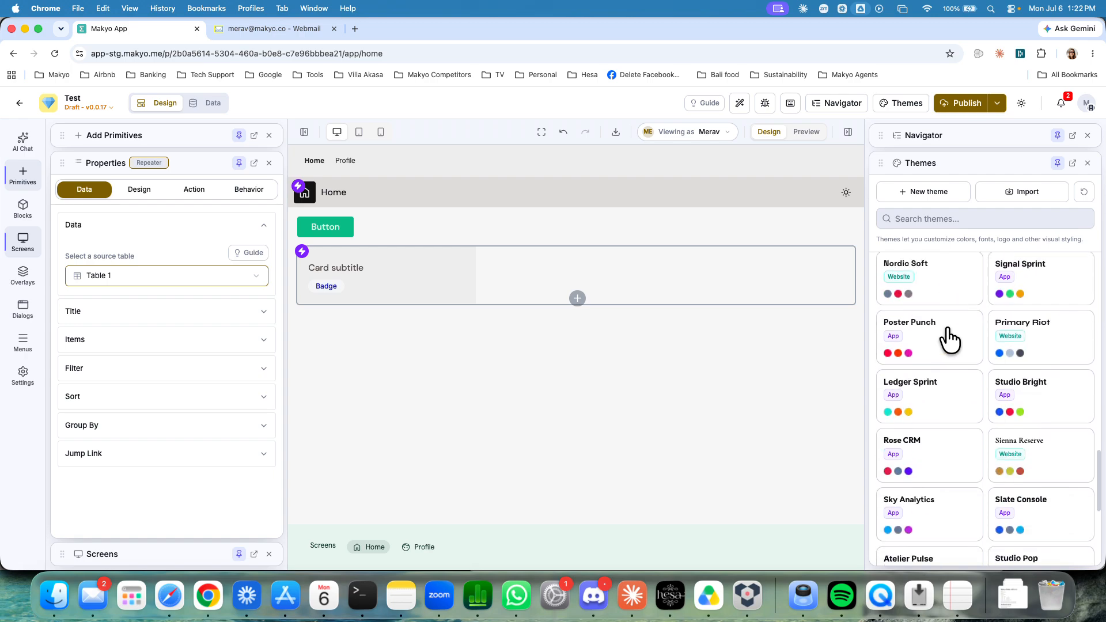
{"action": "scroll", "coordinate": [950, 335], "scroll_direction": "up", "scroll_amount": 15}
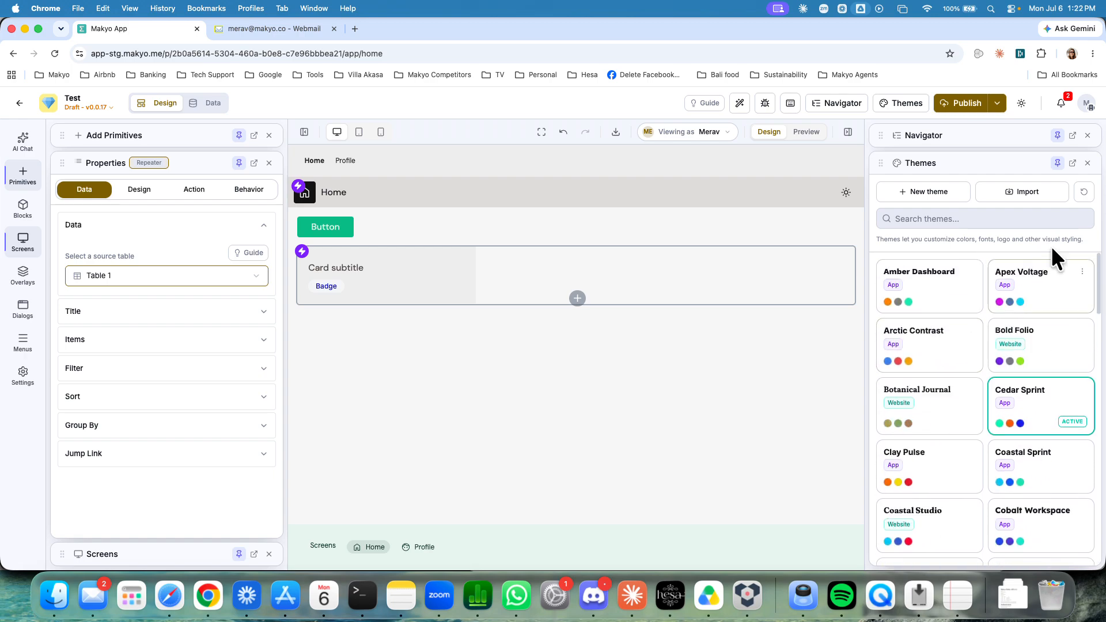
{"action": "left_click", "coordinate": [1082, 272]}
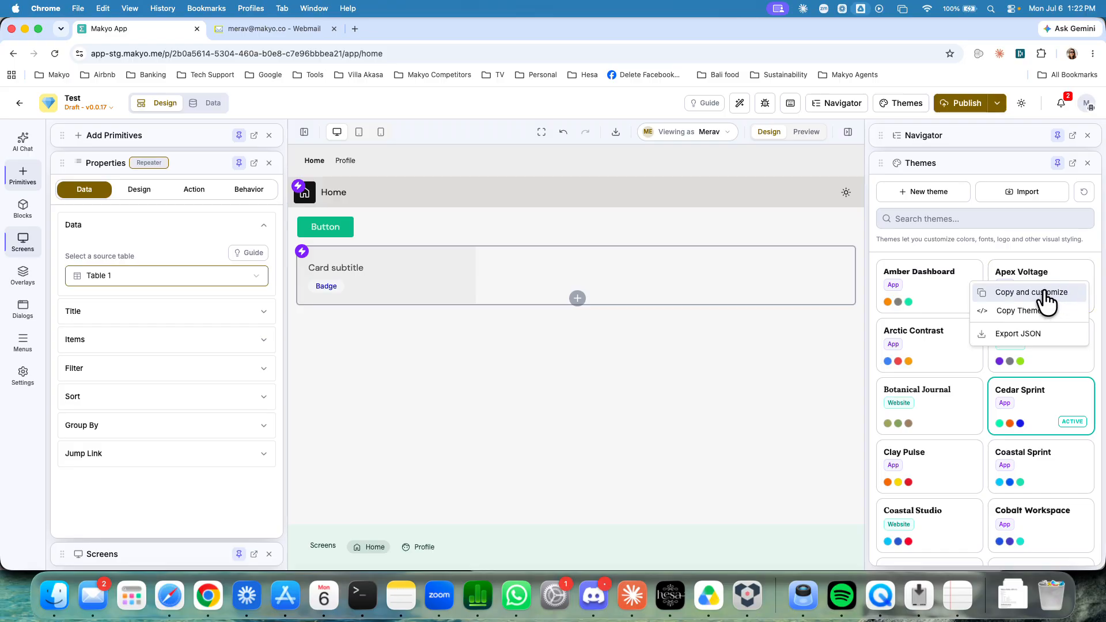
{"action": "left_click", "coordinate": [1018, 293]}
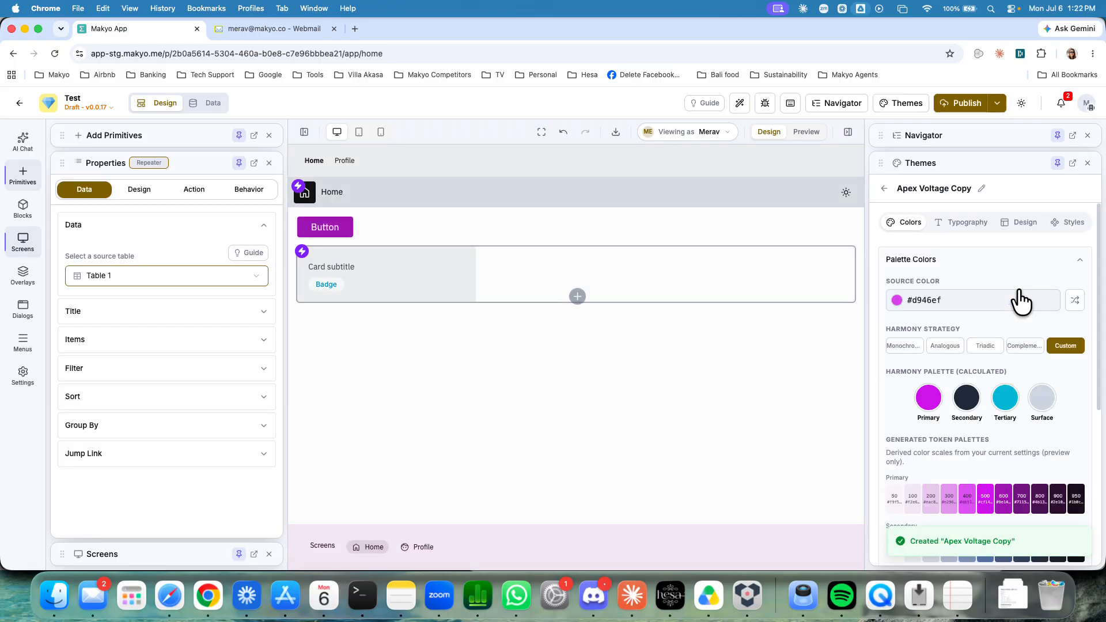
Step: Examine the color palette, color token, typography and design settings of the copied Apex Voltage theme
{"action": "scroll", "coordinate": [943, 403], "scroll_direction": "down", "scroll_amount": 5}
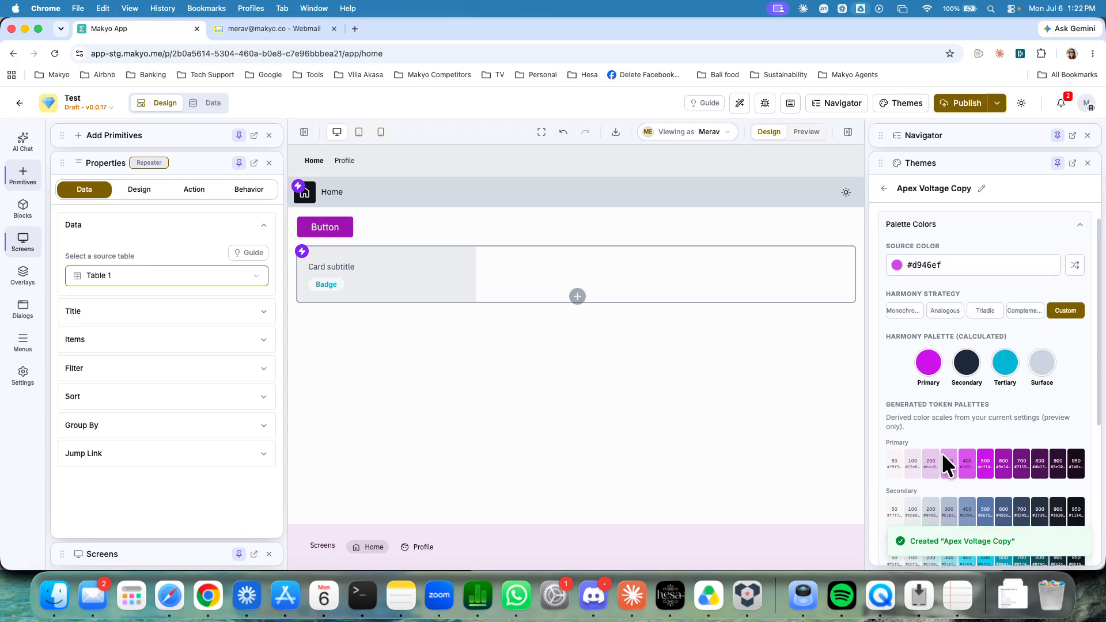
{"action": "scroll", "coordinate": [938, 441], "scroll_direction": "up", "scroll_amount": 5}
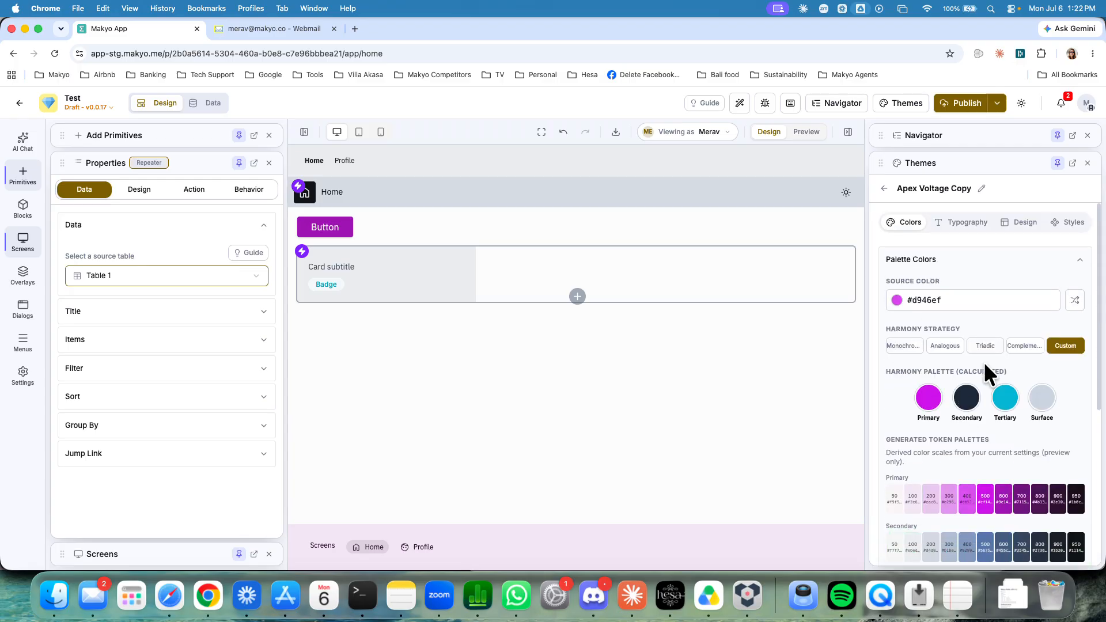
{"action": "scroll", "coordinate": [956, 403], "scroll_direction": "down", "scroll_amount": 2}
{"action": "scroll", "coordinate": [950, 409], "scroll_direction": "down", "scroll_amount": 5}
{"action": "scroll", "coordinate": [925, 486], "scroll_direction": "down", "scroll_amount": 10}
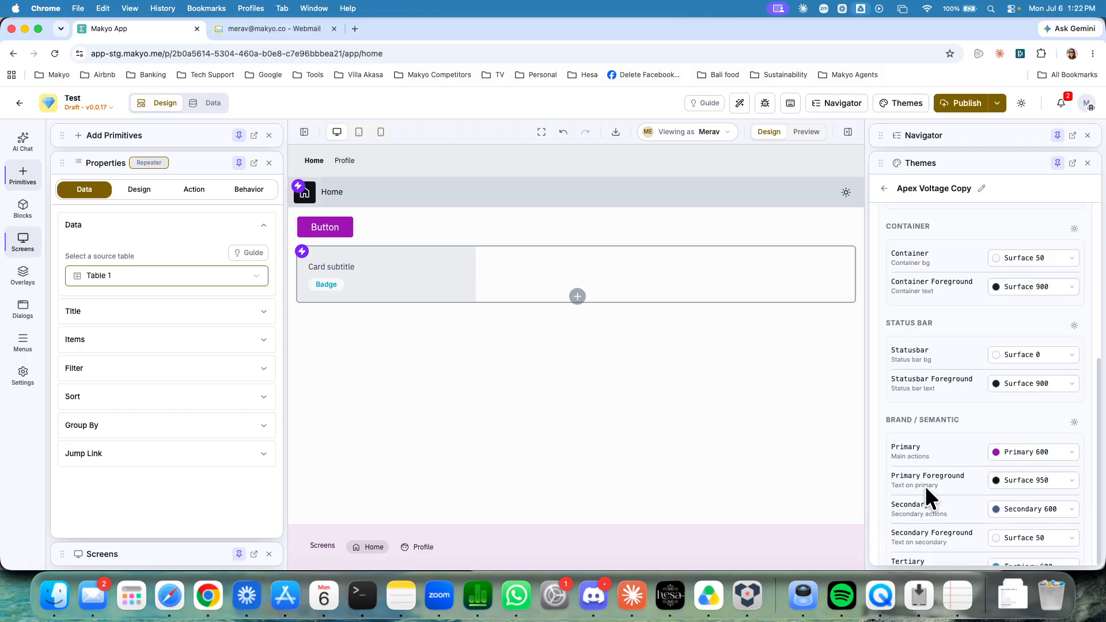
{"action": "scroll", "coordinate": [952, 406], "scroll_direction": "up", "scroll_amount": 15}
{"action": "left_click", "coordinate": [962, 230]}
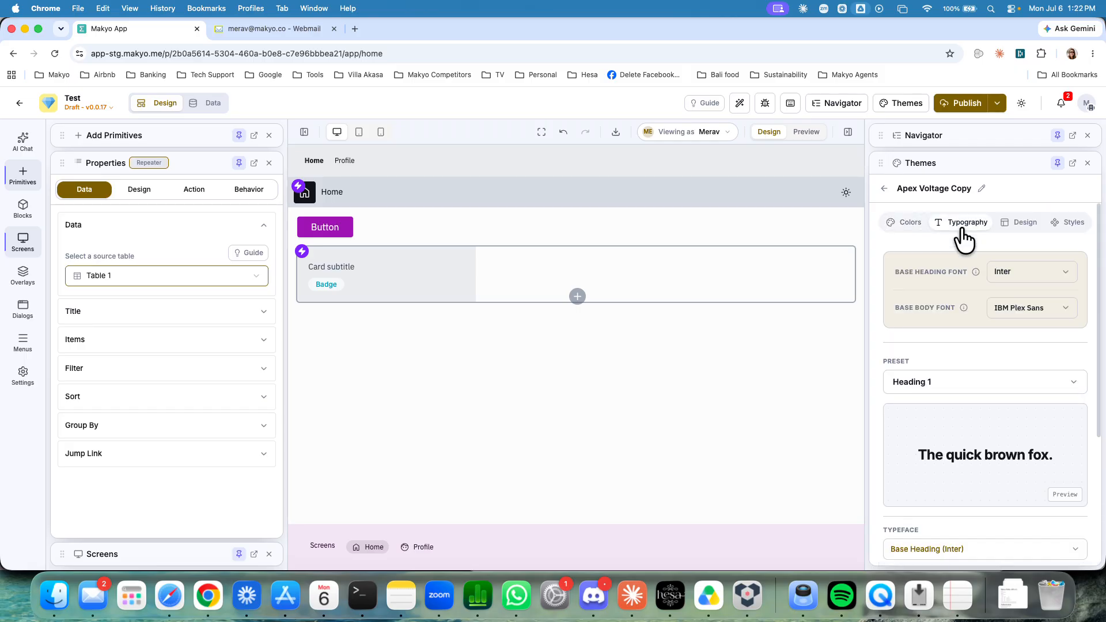
{"action": "left_click", "coordinate": [1009, 233]}
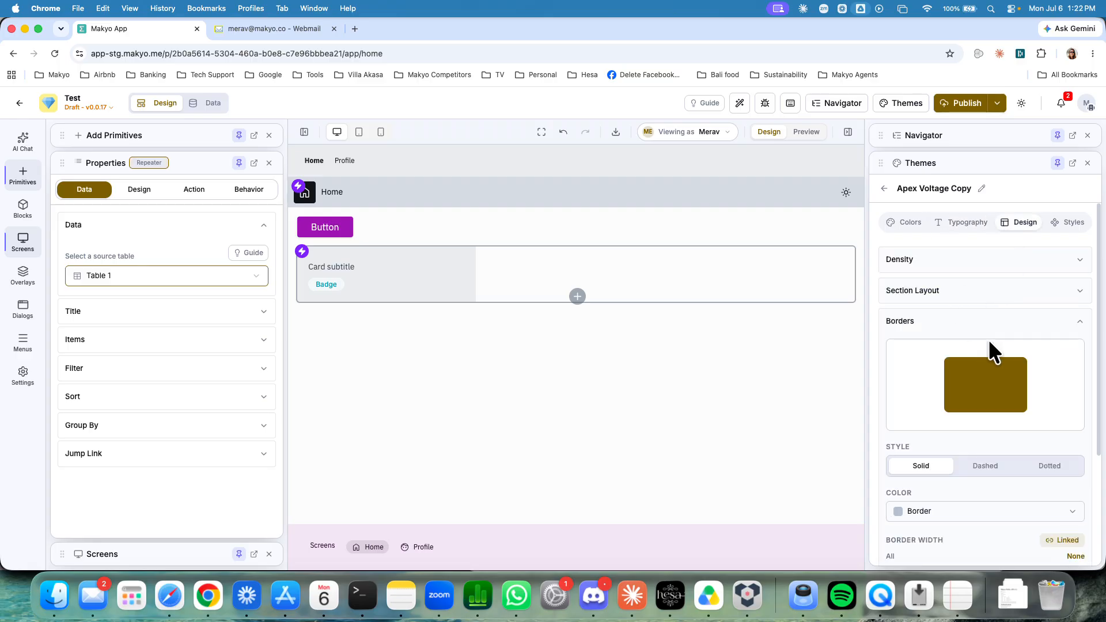
Step: Review the Button and Text component styles of the copied theme and return to the list of custom themes
{"action": "left_click", "coordinate": [1065, 226]}
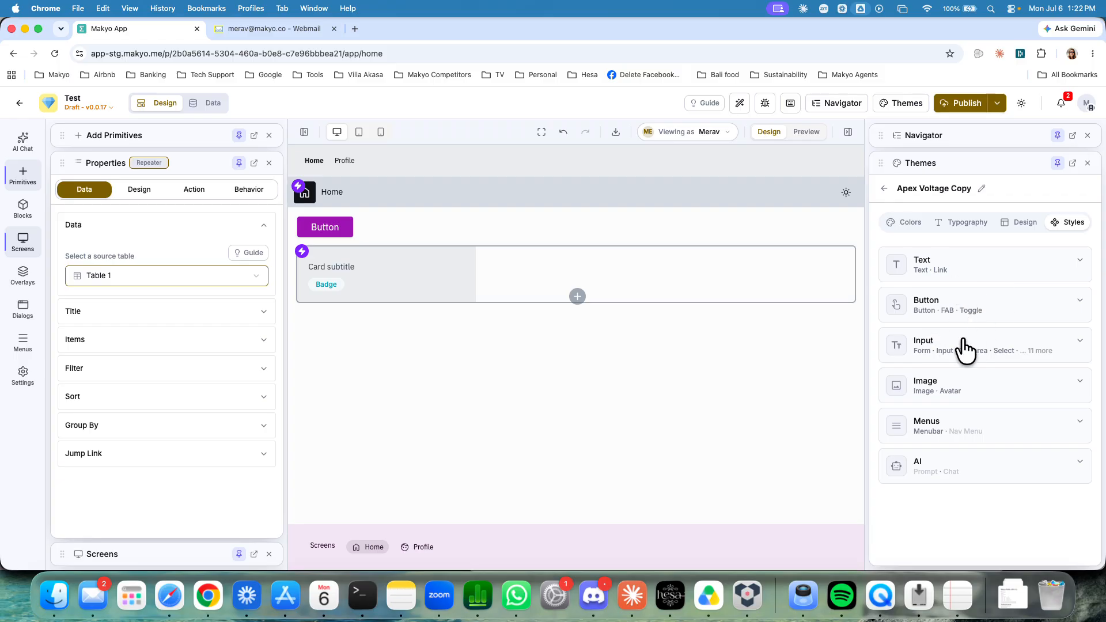
{"action": "left_click", "coordinate": [957, 305]}
{"action": "scroll", "coordinate": [960, 420], "scroll_direction": "down", "scroll_amount": 5}
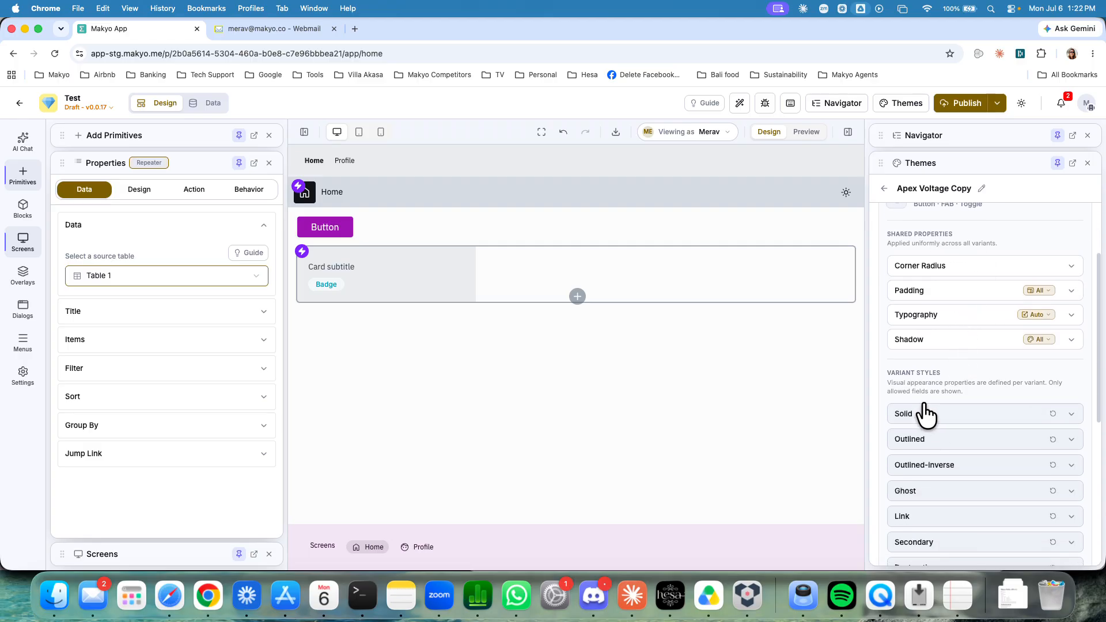
{"action": "scroll", "coordinate": [974, 404], "scroll_direction": "up", "scroll_amount": 6}
{"action": "left_click", "coordinate": [954, 271]}
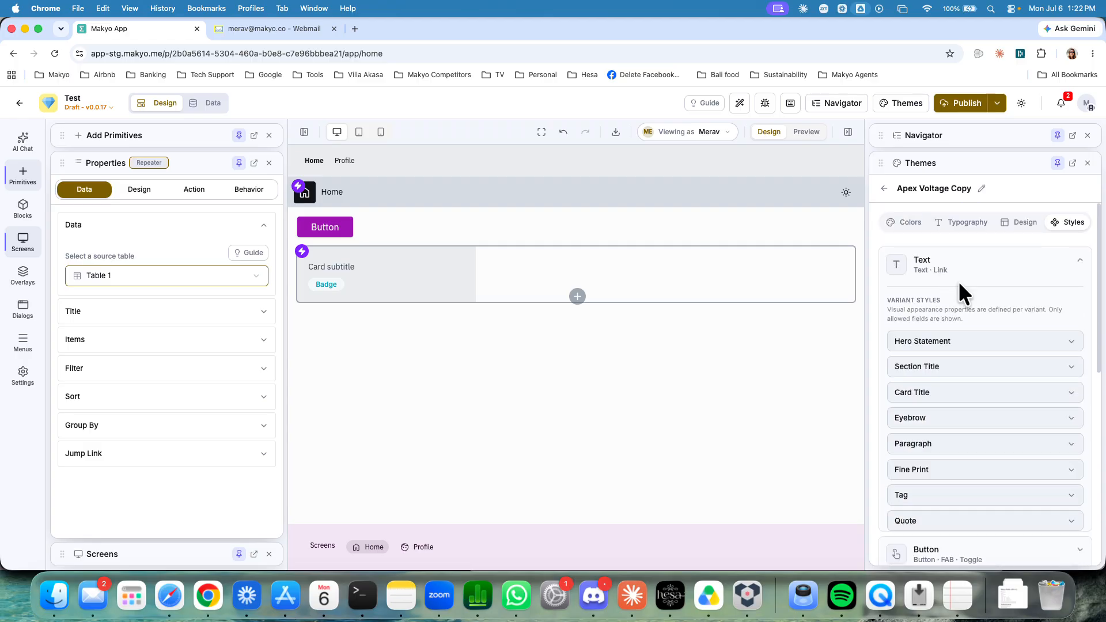
{"action": "left_click", "coordinate": [982, 264]}
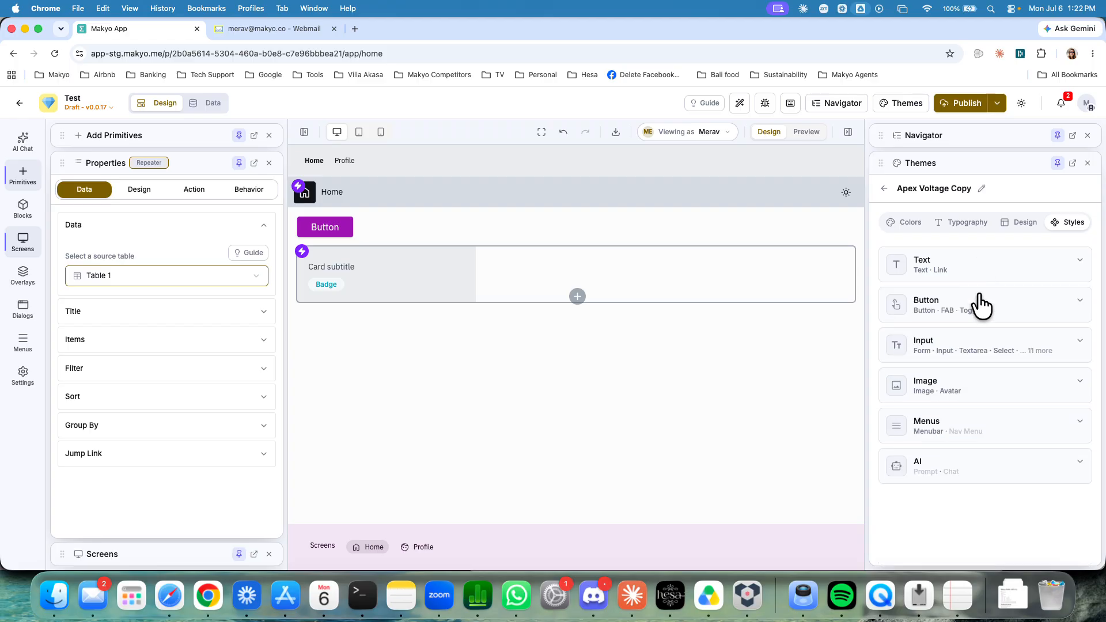
{"action": "left_click", "coordinate": [884, 188]}
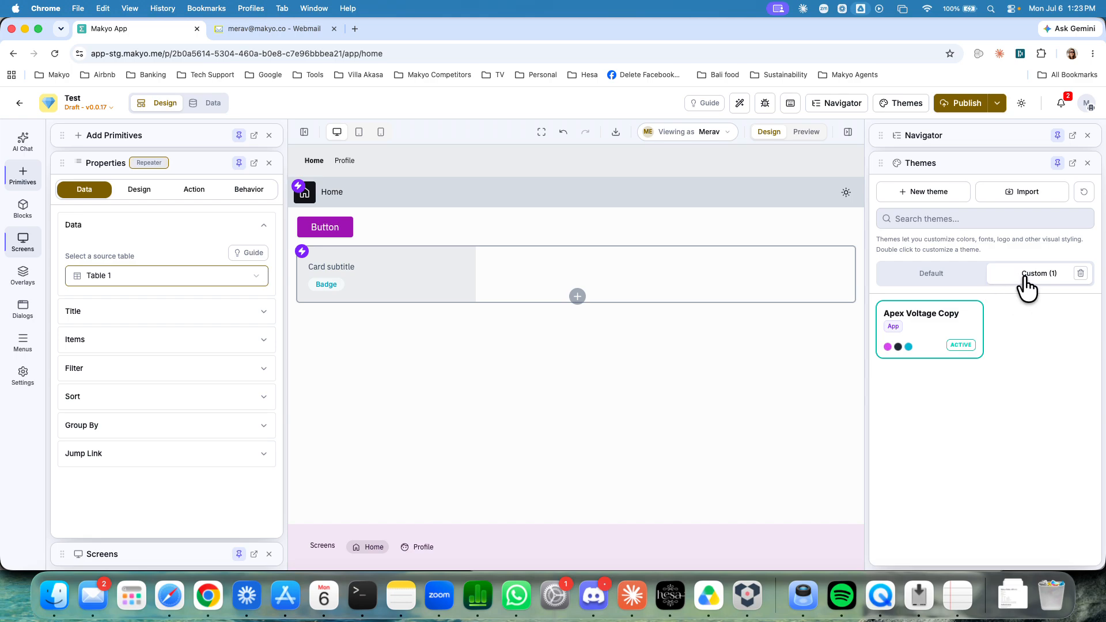
Step: Try out the default themes Arctic Contrast, Botanical Journal and Clay Pulse, and switch back to Arctic Contrast
{"action": "left_click", "coordinate": [951, 277]}
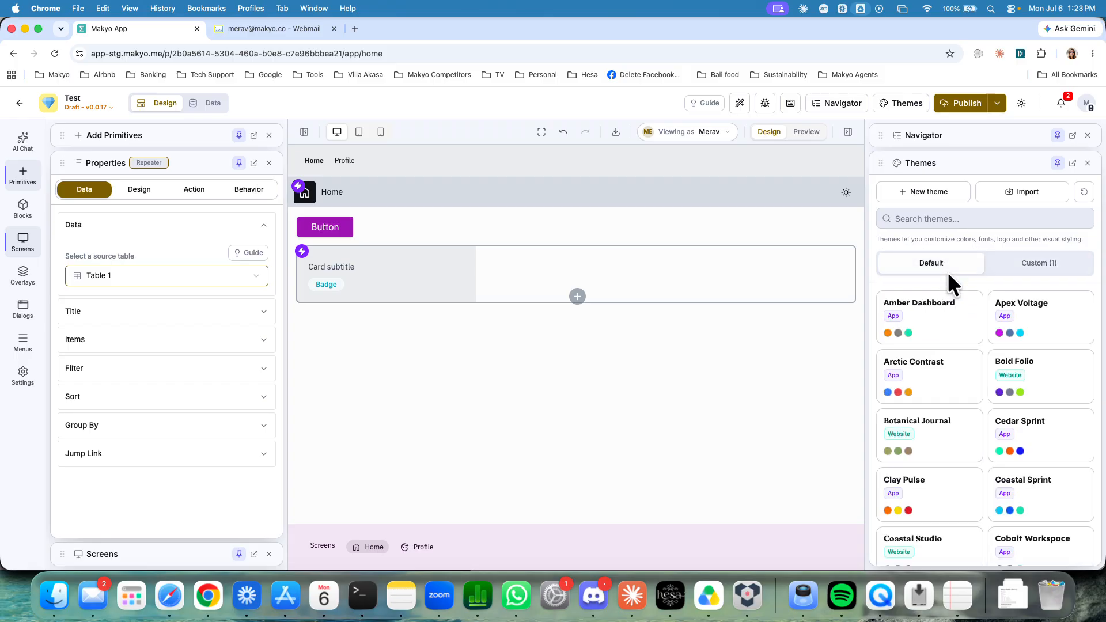
{"action": "left_click", "coordinate": [956, 385]}
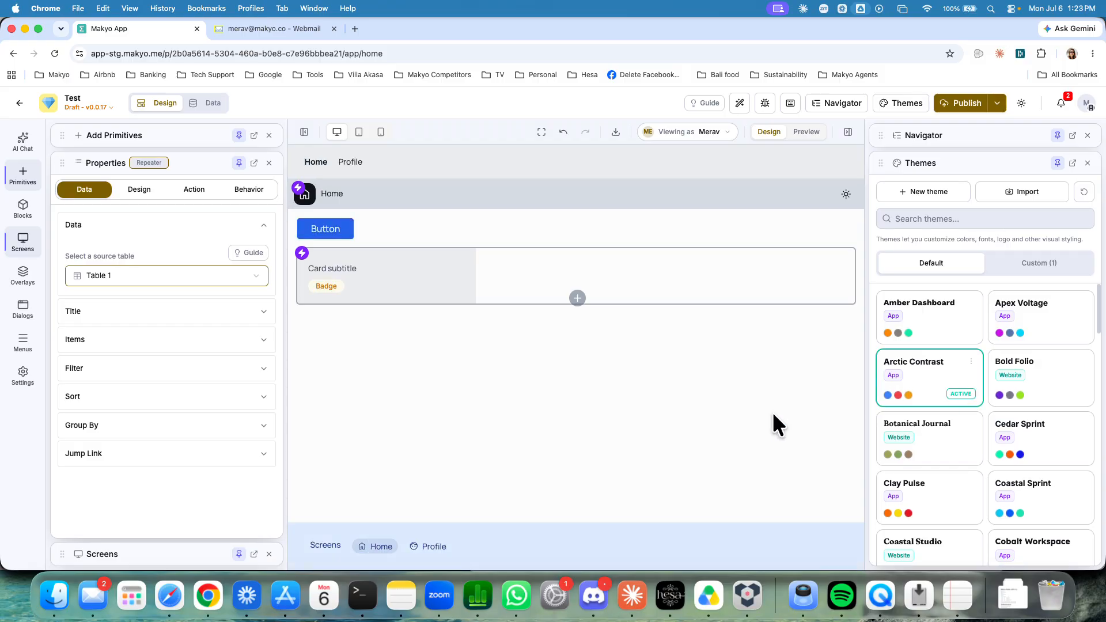
{"action": "left_click", "coordinate": [945, 451]}
{"action": "left_click", "coordinate": [949, 499]}
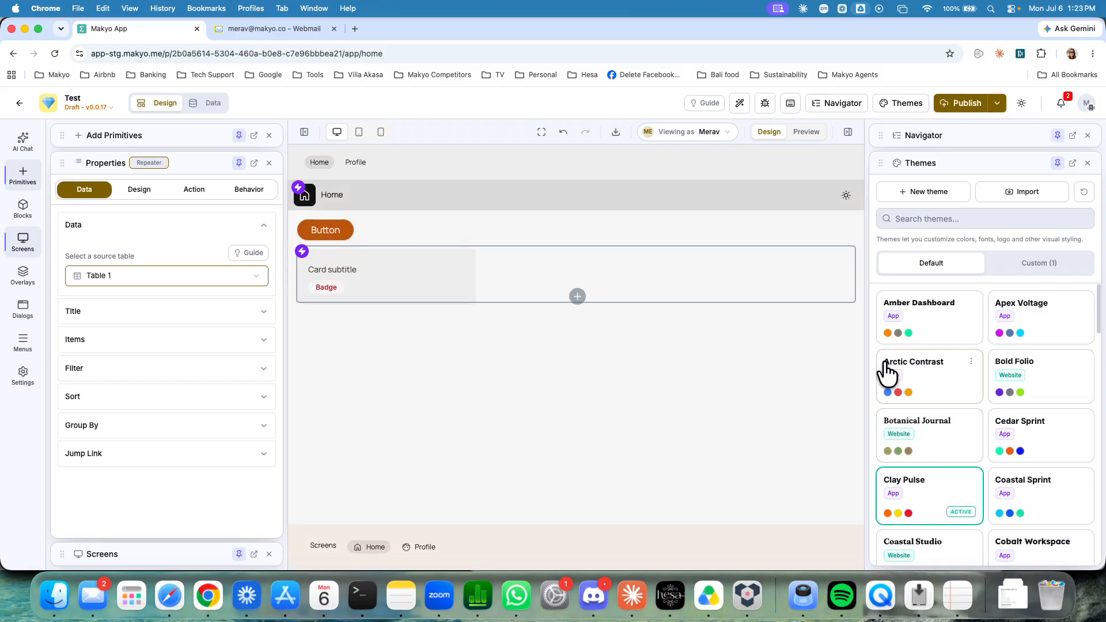
{"action": "left_click", "coordinate": [931, 391]}
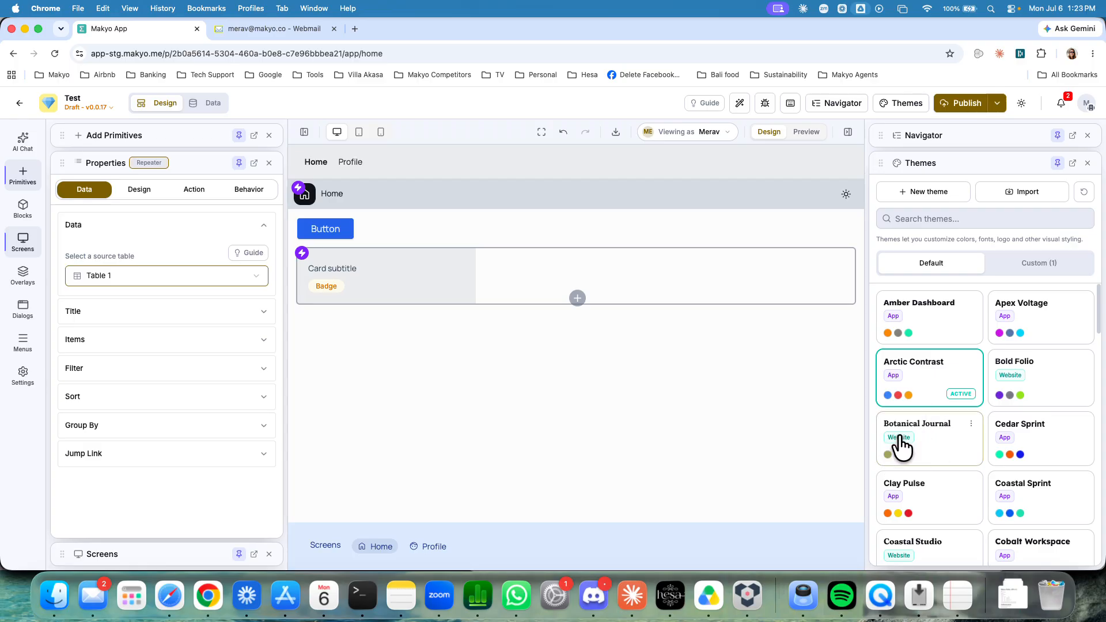
Step: Apply the Botanical Journal theme to the app, look through the other default themes and collapse the theme list
{"action": "left_click", "coordinate": [932, 452]}
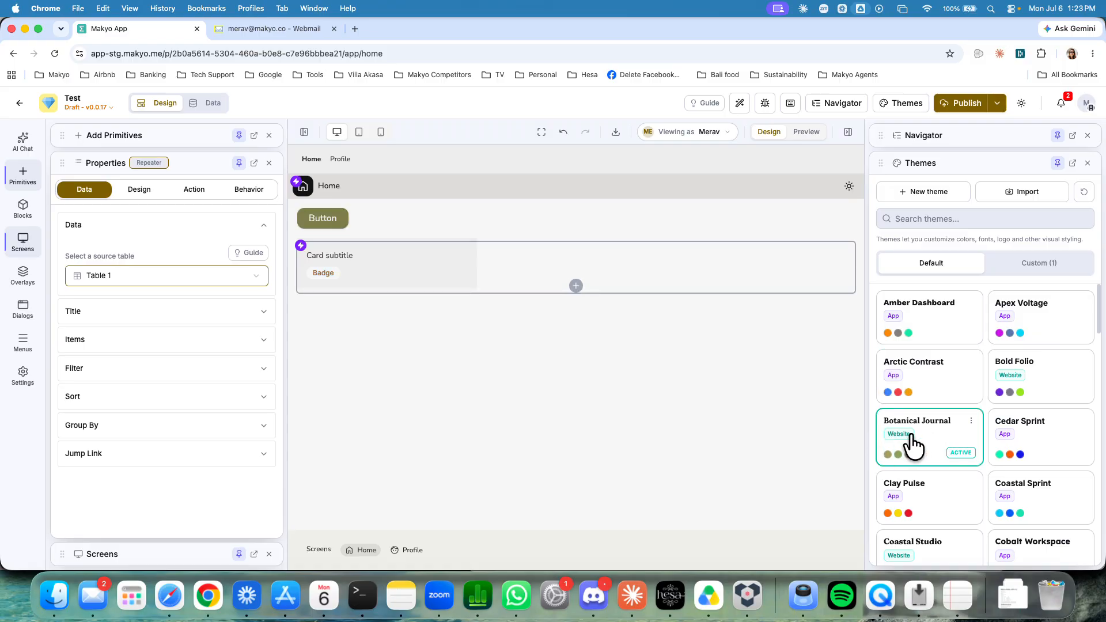
{"action": "scroll", "coordinate": [908, 450], "scroll_direction": "down", "scroll_amount": 5}
{"action": "scroll", "coordinate": [911, 447], "scroll_direction": "up", "scroll_amount": 2}
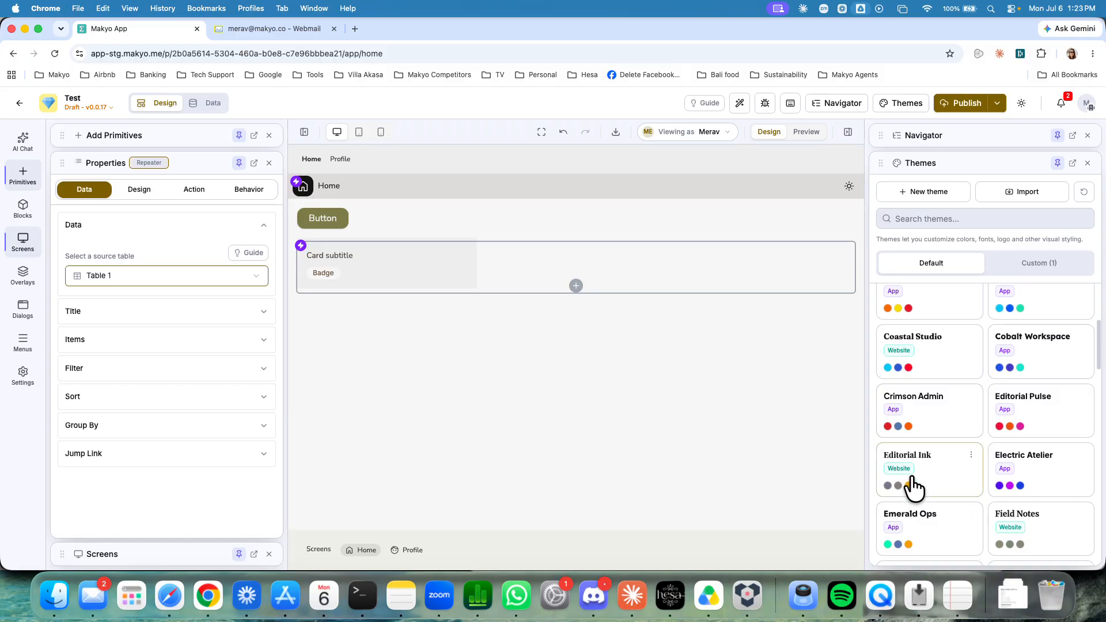
{"action": "scroll", "coordinate": [934, 444], "scroll_direction": "up", "scroll_amount": 5}
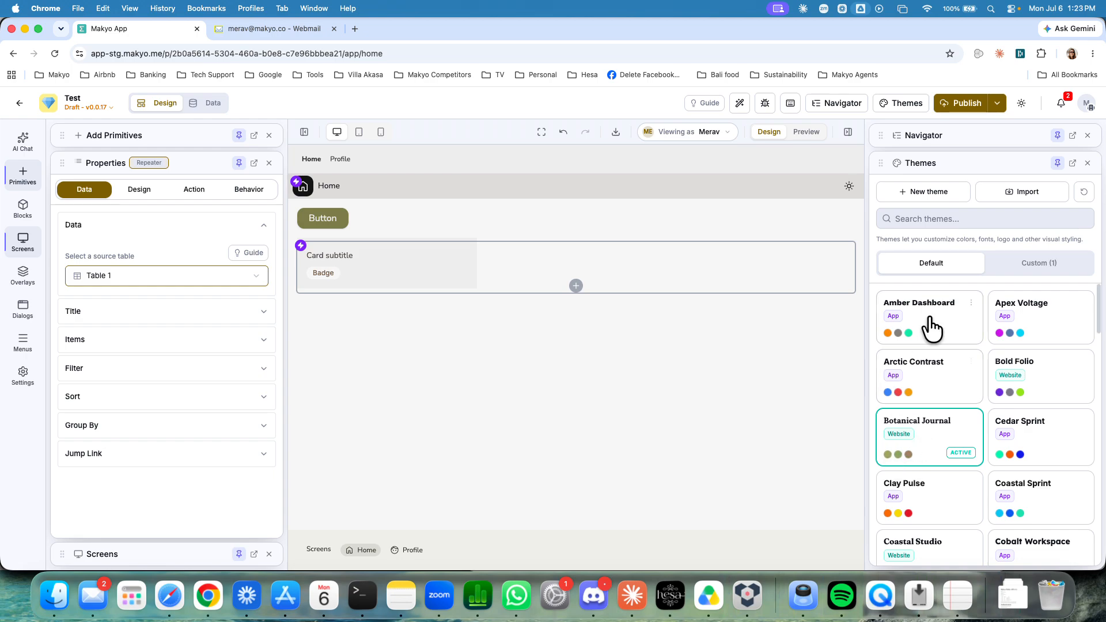
{"action": "left_click", "coordinate": [948, 167]}
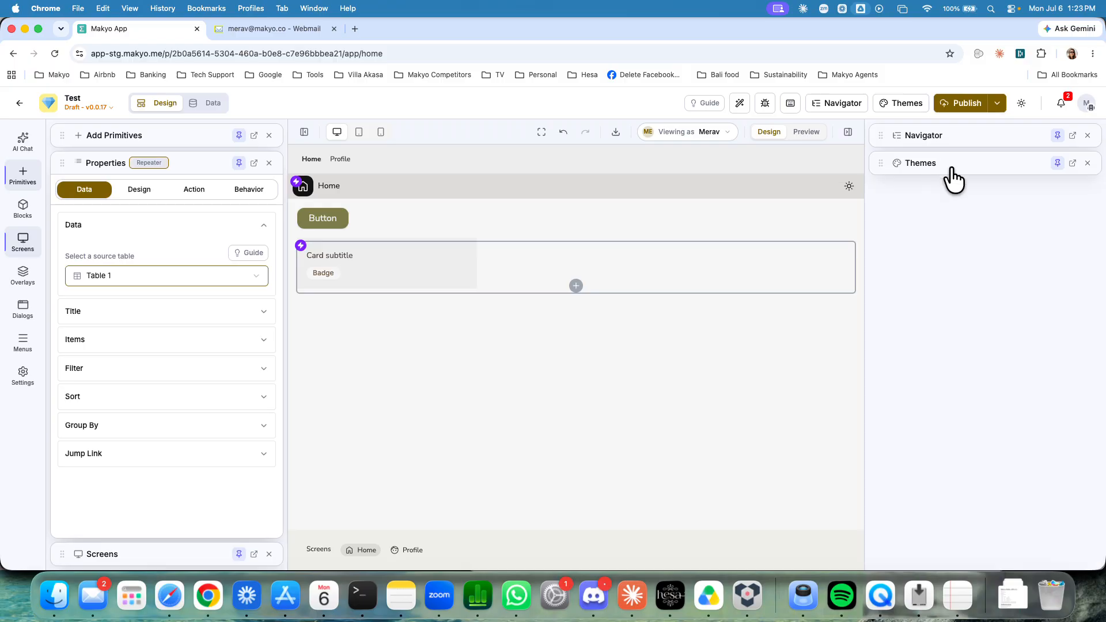
Step: Review the Home screen's data, design, action and behavior settings and return to the list of all screens
{"action": "left_click", "coordinate": [173, 554]}
{"action": "key", "text": "super+Tab"}
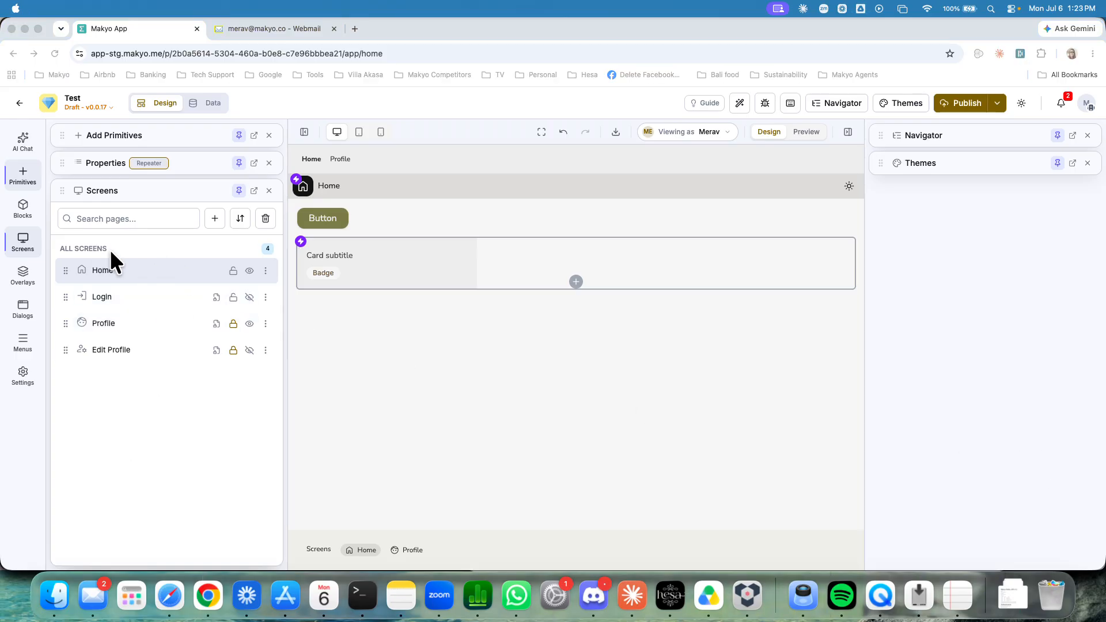
{"action": "key", "text": "super+Tab"}
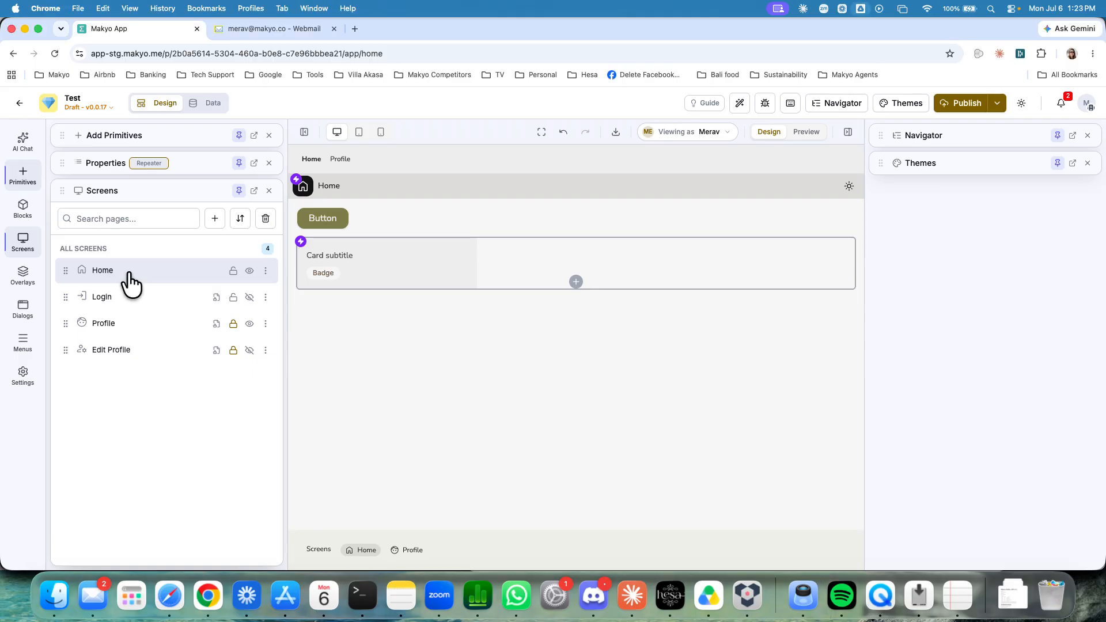
{"action": "left_click", "coordinate": [106, 271]}
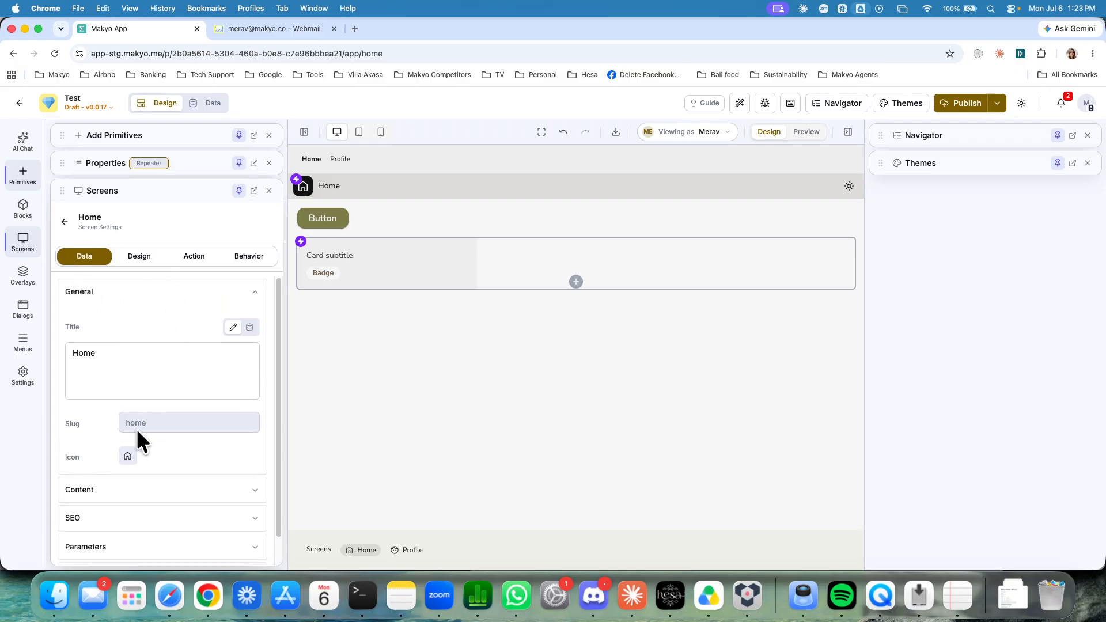
{"action": "left_click", "coordinate": [136, 257]}
{"action": "left_click", "coordinate": [187, 258]}
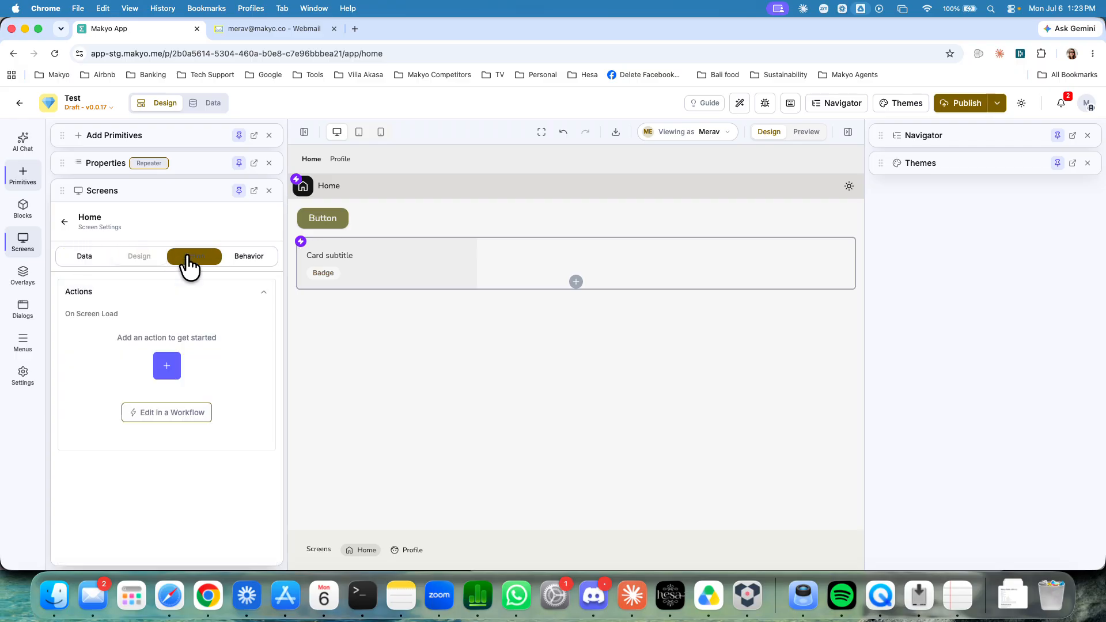
{"action": "left_click", "coordinate": [87, 257]}
{"action": "left_click", "coordinate": [140, 259]}
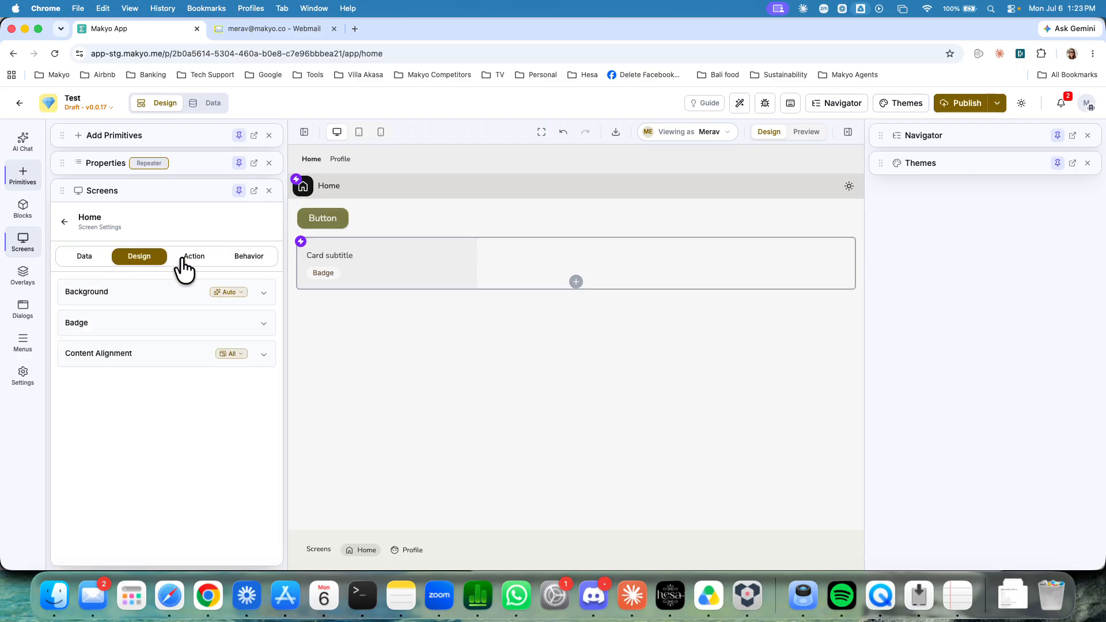
{"action": "left_click", "coordinate": [186, 262]}
{"action": "left_click", "coordinate": [248, 261]}
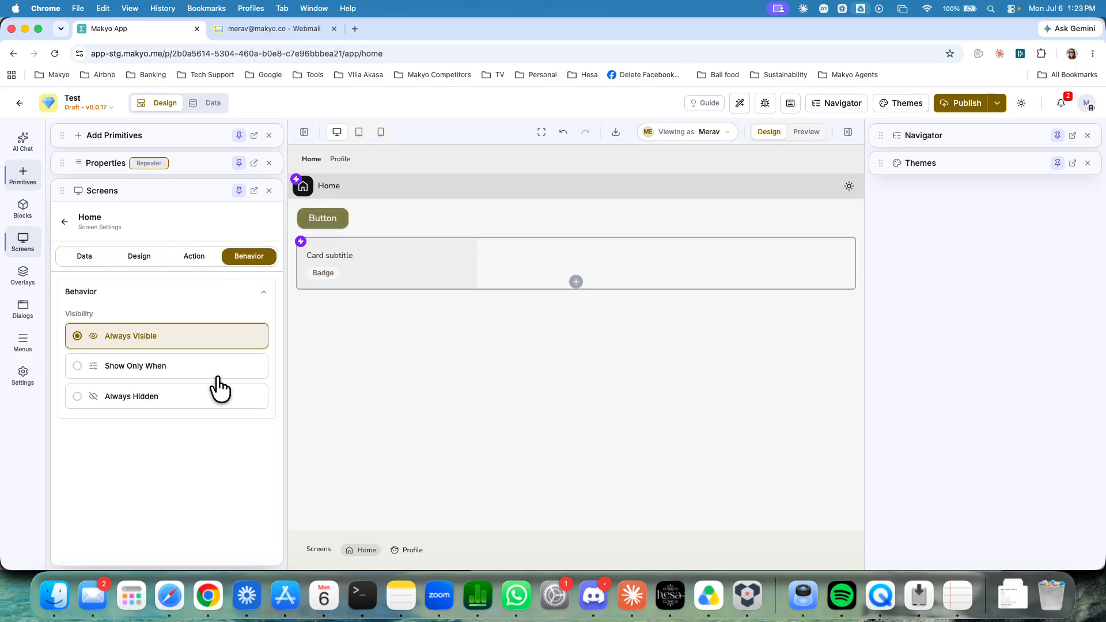
{"action": "left_click", "coordinate": [59, 229]}
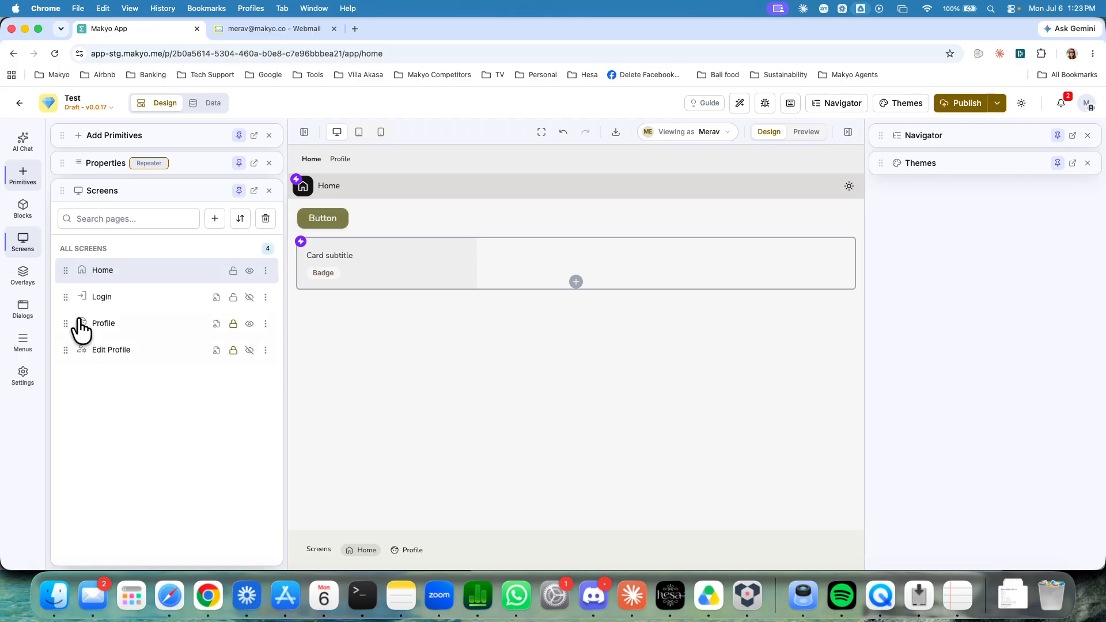
Step: Open the block library to examine its block categories
{"action": "left_click", "coordinate": [22, 209]}
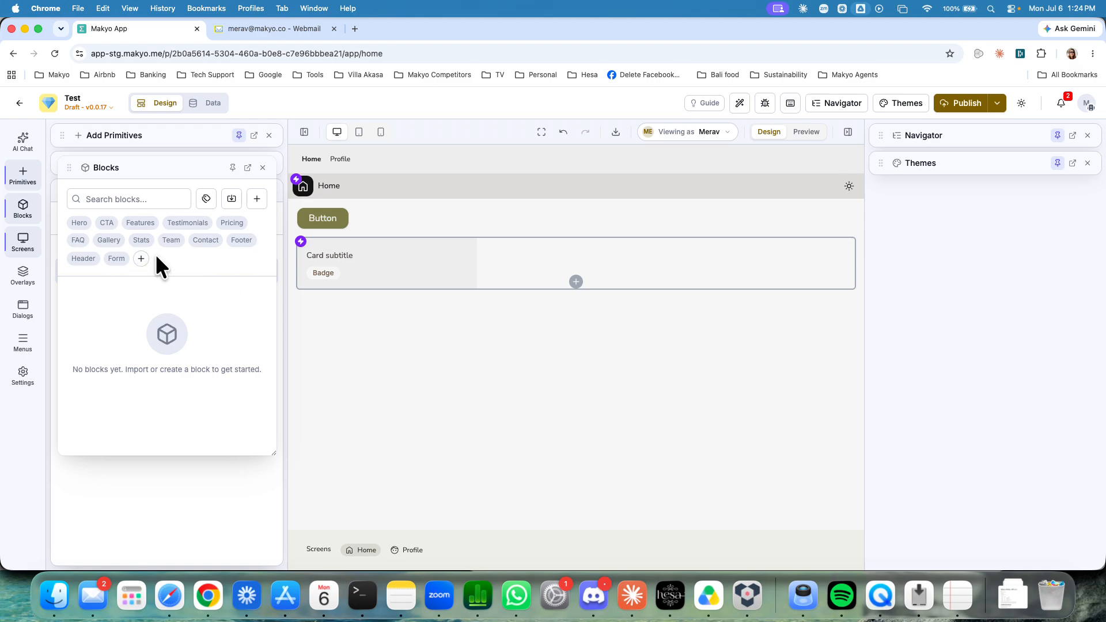
Step: Look at the block import file chooser and the block tags manager, closing each without changes
{"action": "left_click", "coordinate": [230, 203]}
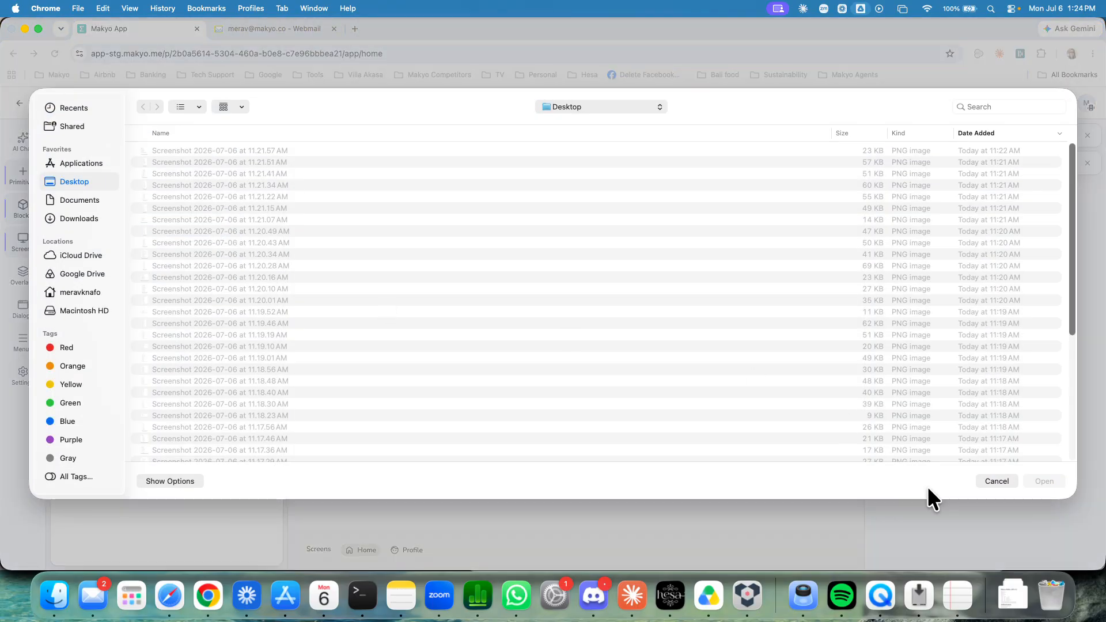
{"action": "left_click", "coordinate": [995, 482]}
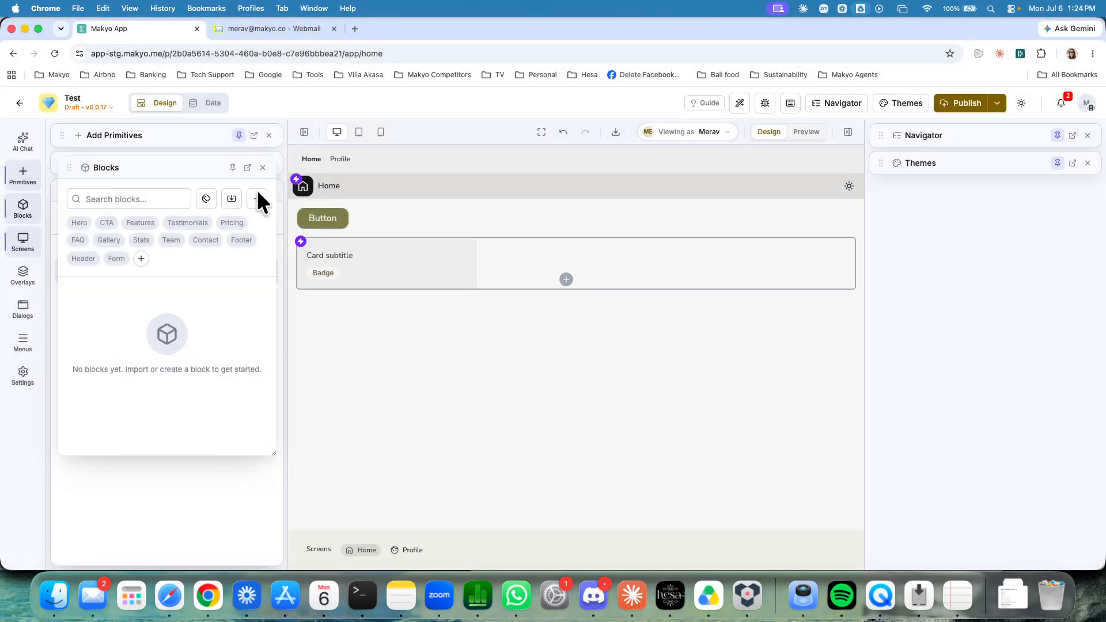
{"action": "left_click", "coordinate": [206, 200]}
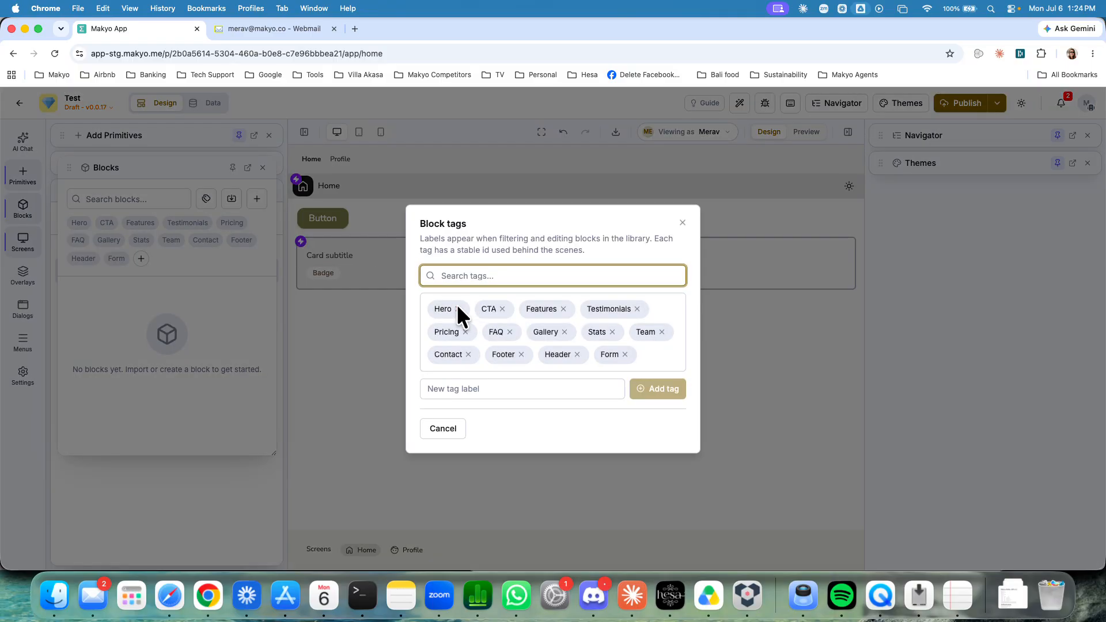
{"action": "left_click", "coordinate": [683, 222]}
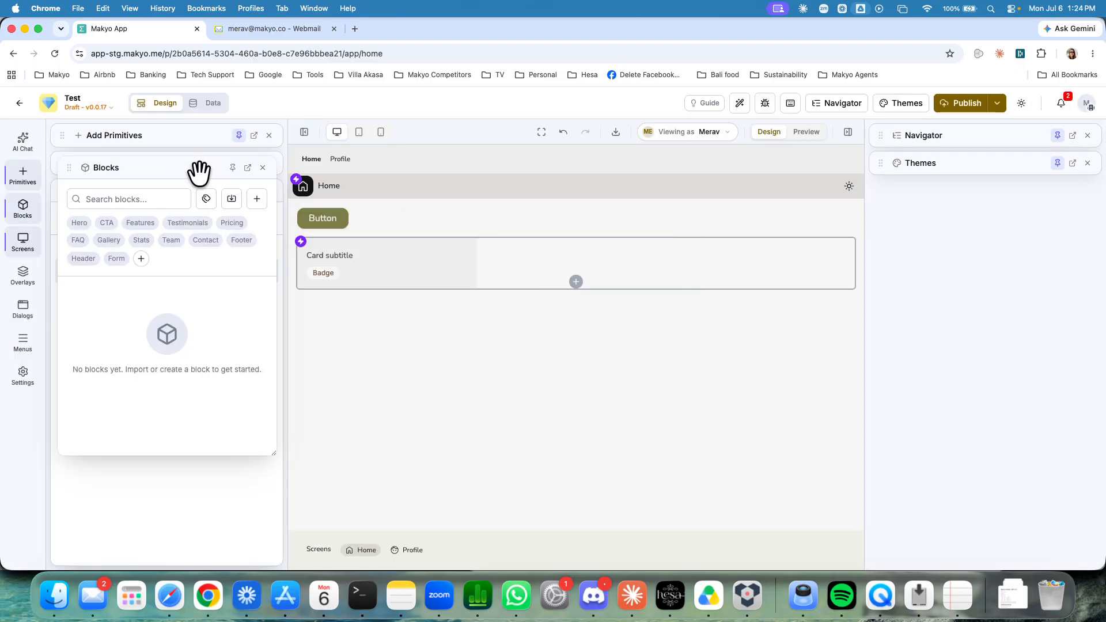
Step: Dock the floating Blocks panel beside the canvas, and undock and close the Screens panel
{"action": "left_click_drag", "start_coordinate": [198, 174], "coordinate": [196, 209]}
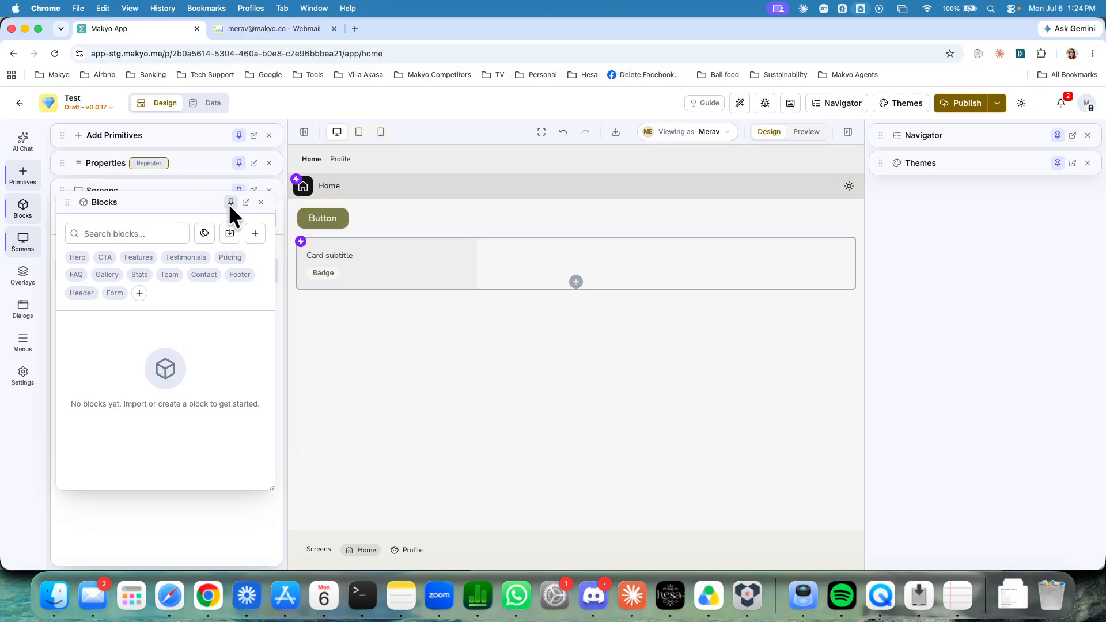
{"action": "left_click", "coordinate": [231, 202]}
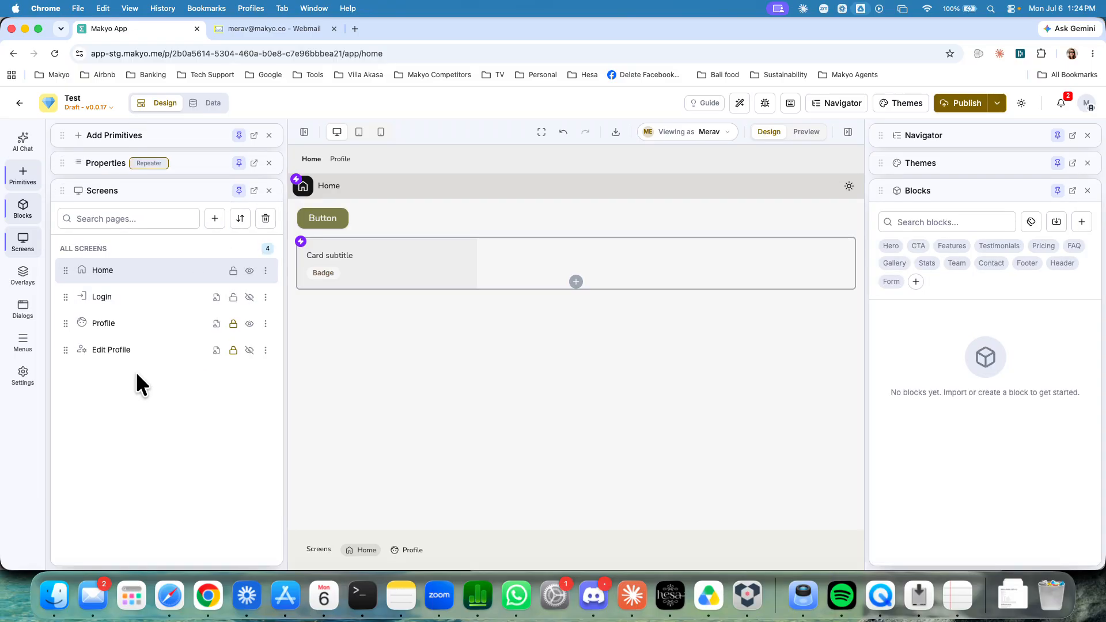
{"action": "left_click", "coordinate": [239, 191]}
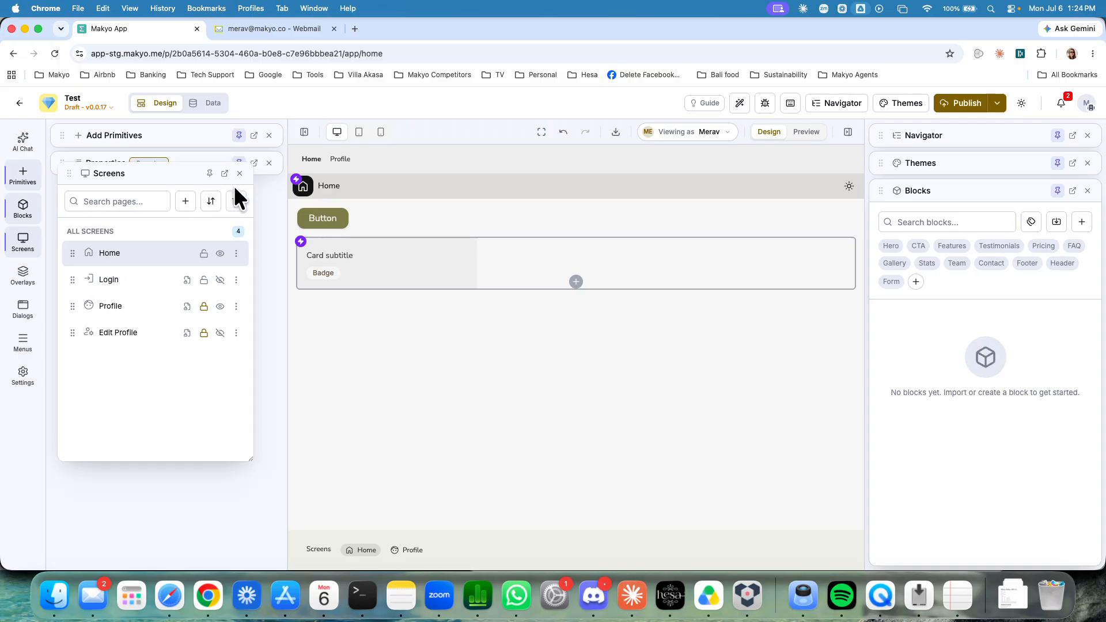
{"action": "left_click_drag", "start_coordinate": [181, 174], "coordinate": [178, 245]}
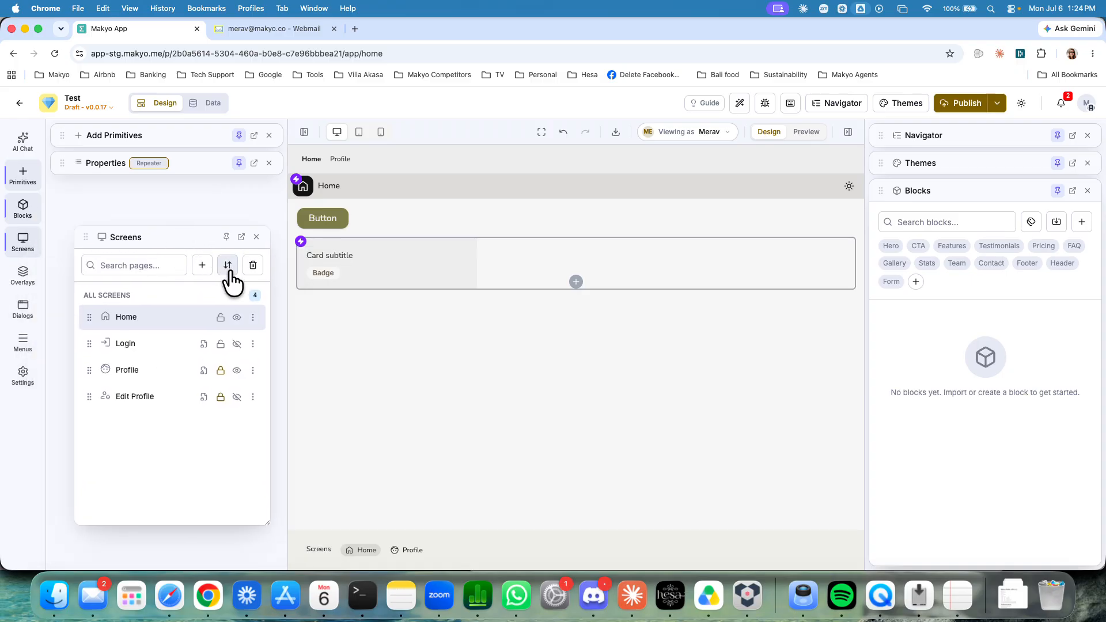
{"action": "left_click", "coordinate": [256, 236]}
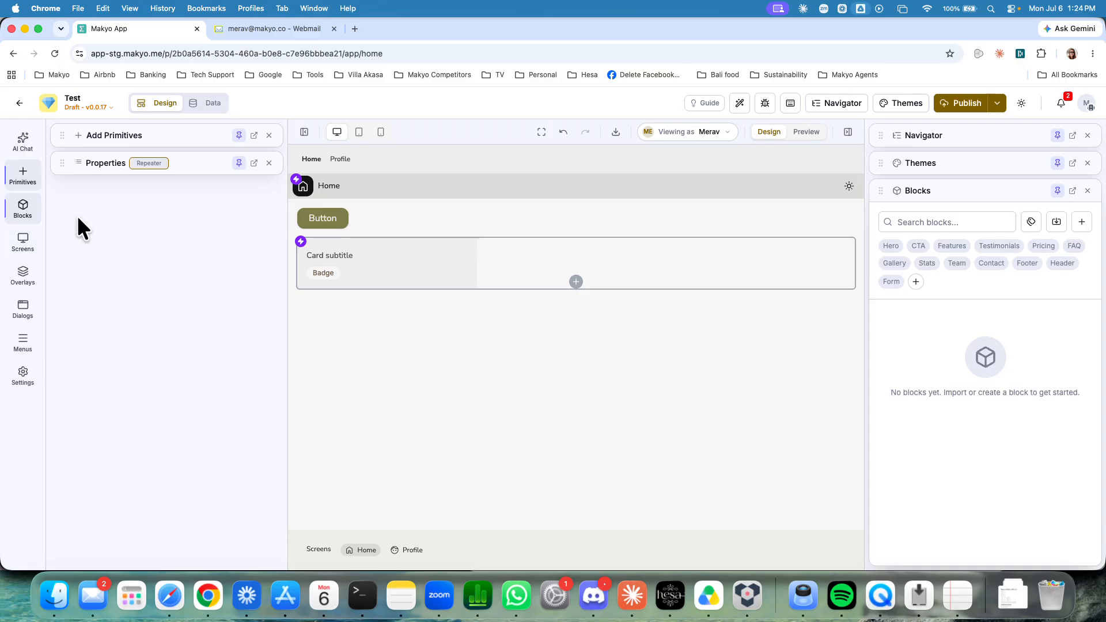
Step: Examine the AI chat assistant and the AI page generator's list and detail options, trying Table 1 for the list page, and close both
{"action": "left_click", "coordinate": [29, 143]}
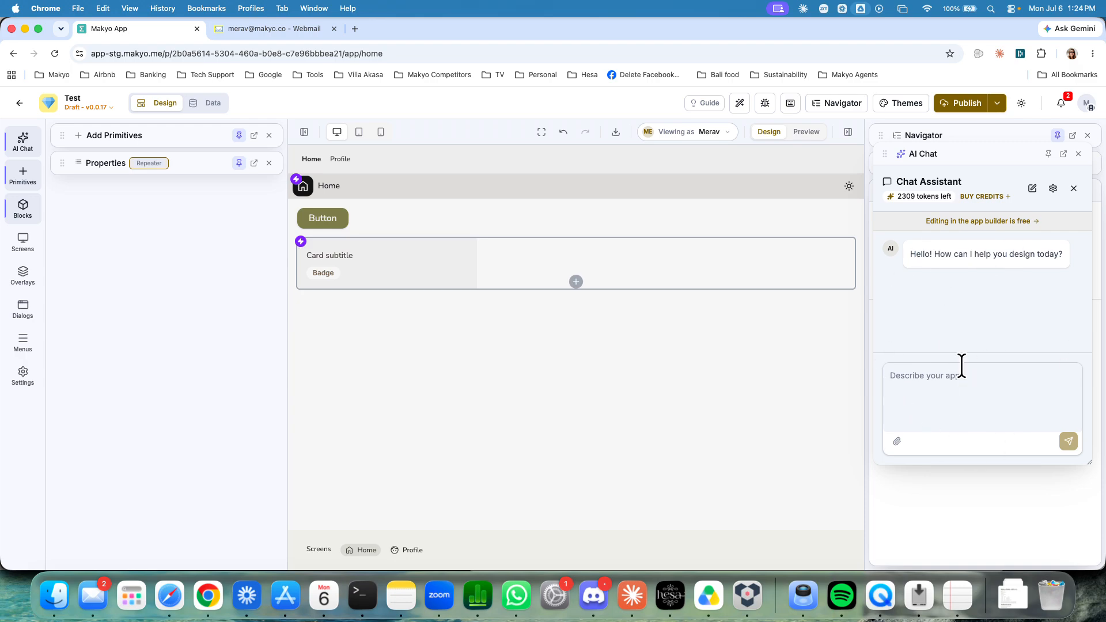
{"action": "left_click", "coordinate": [1078, 153]}
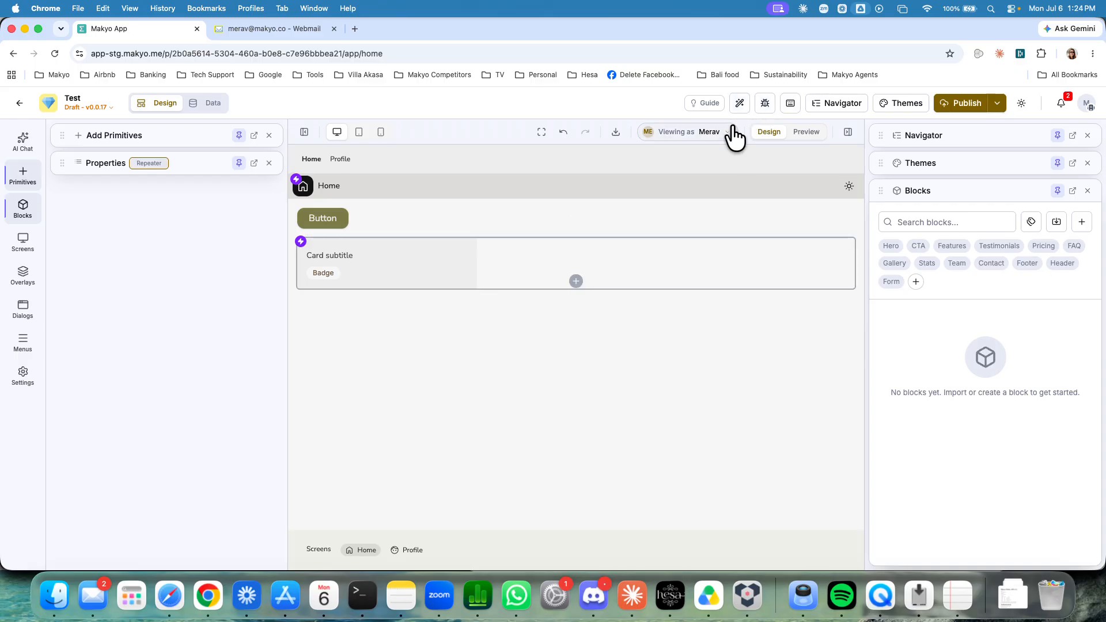
{"action": "left_click", "coordinate": [741, 106]}
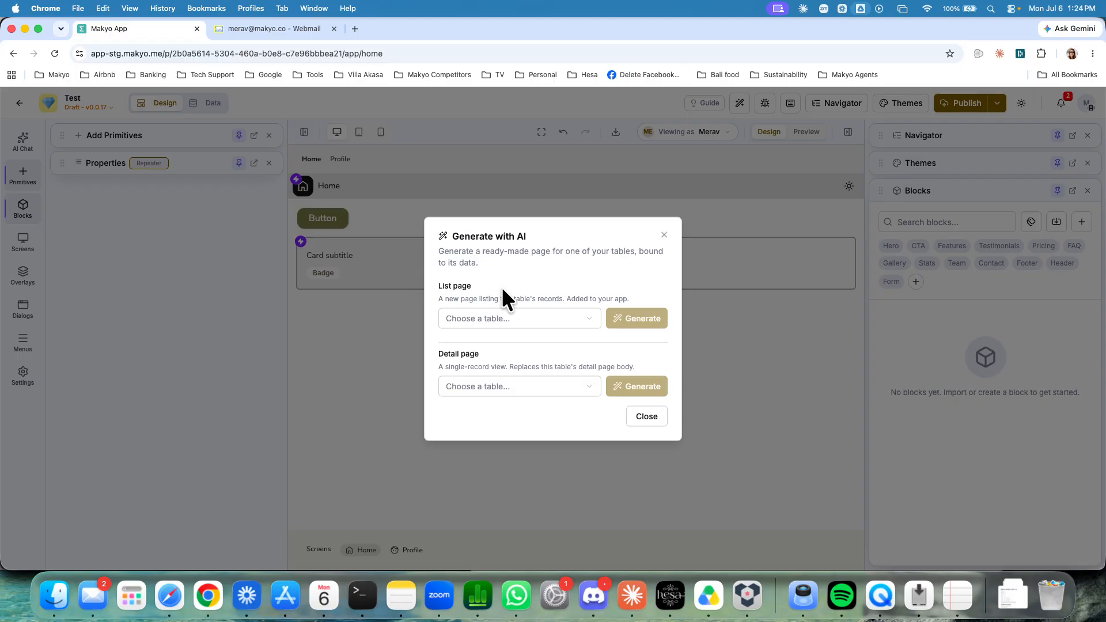
{"action": "left_click", "coordinate": [540, 327]}
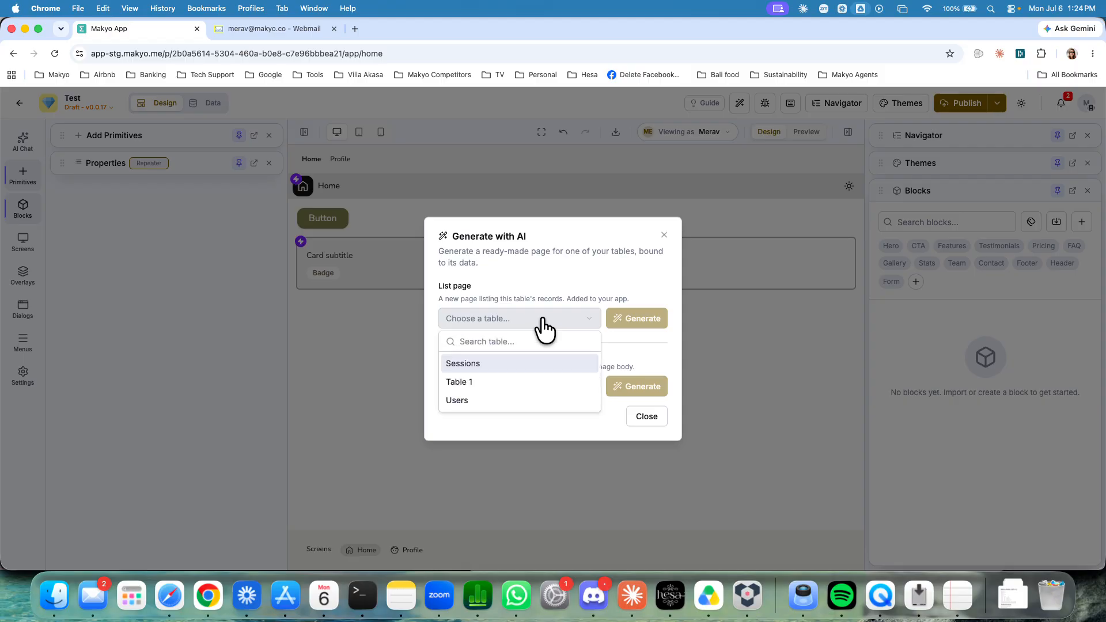
{"action": "left_click_drag", "start_coordinate": [450, 237], "coordinate": [542, 253]}
{"action": "left_click", "coordinate": [484, 319]}
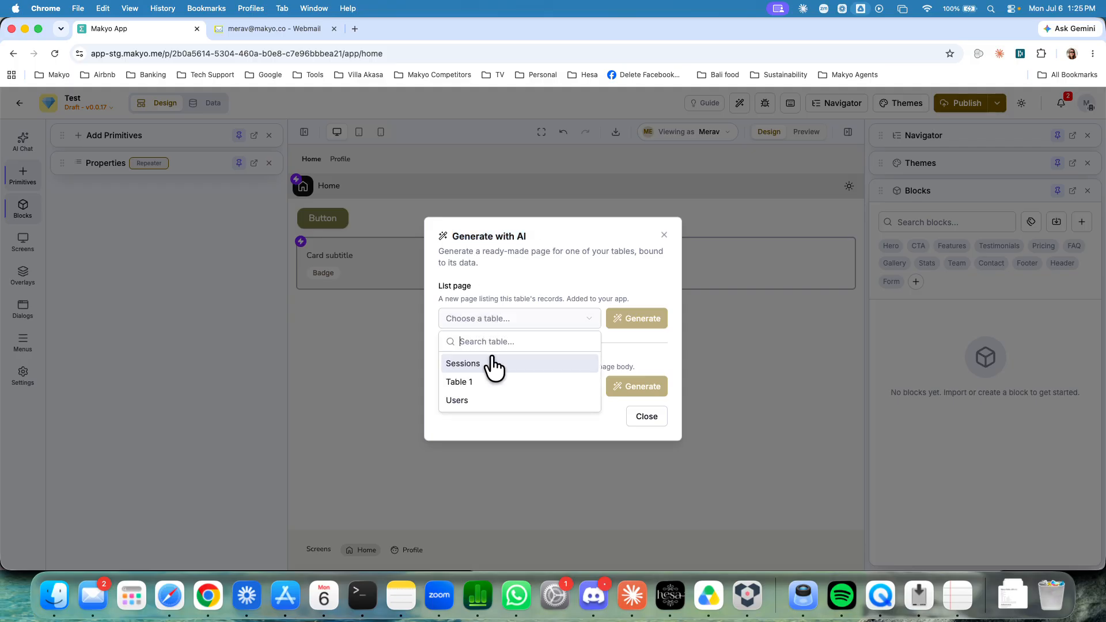
{"action": "left_click", "coordinate": [476, 385]}
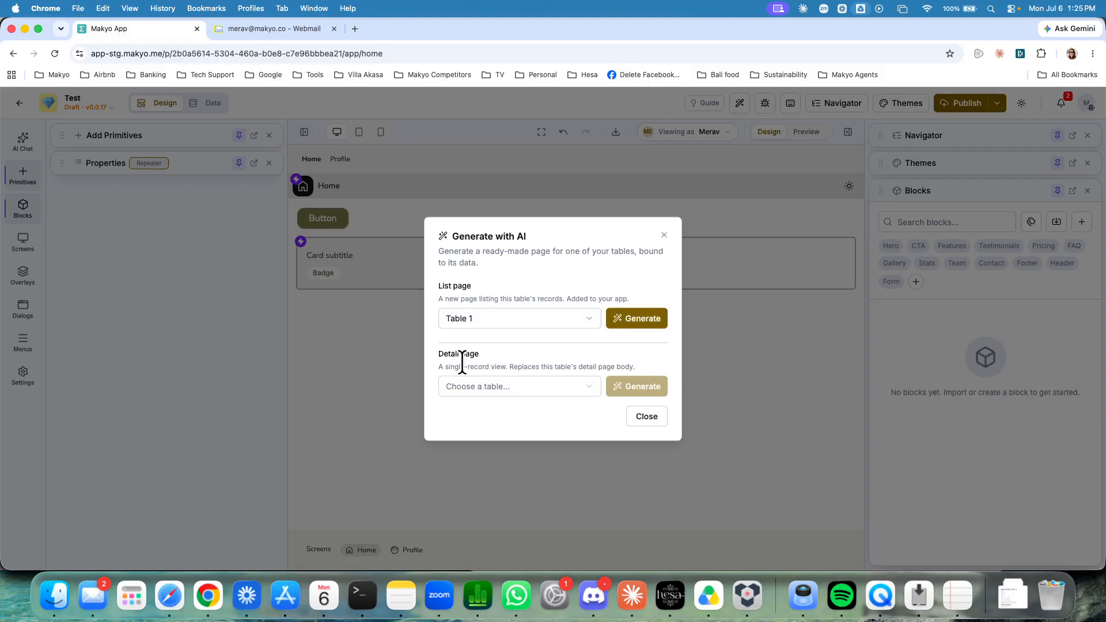
{"action": "left_click", "coordinate": [516, 320]}
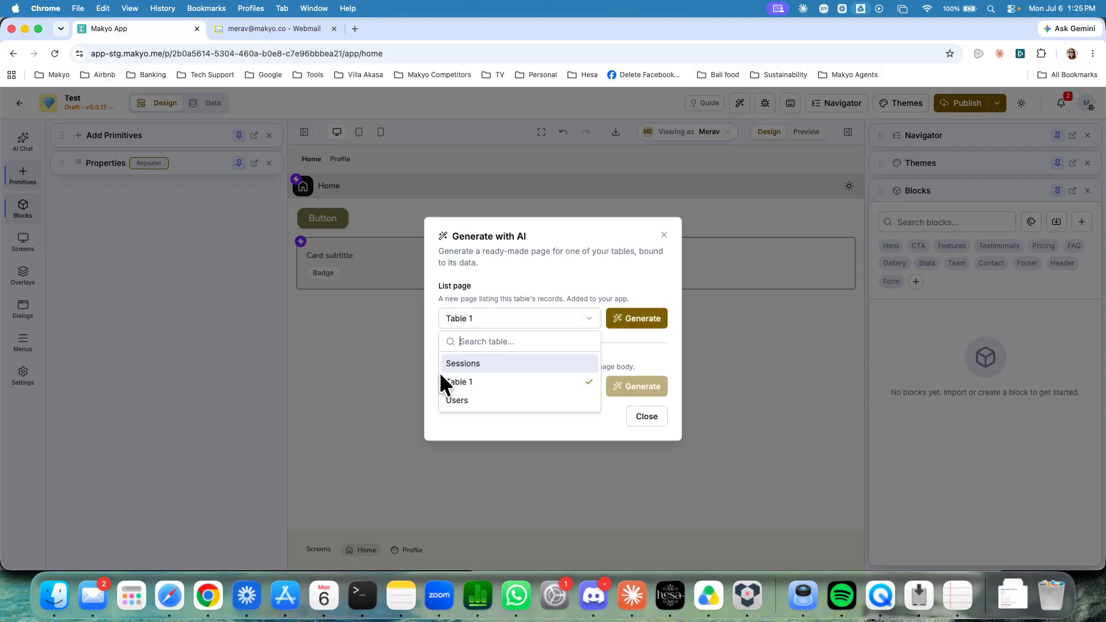
{"action": "left_click", "coordinate": [511, 321]}
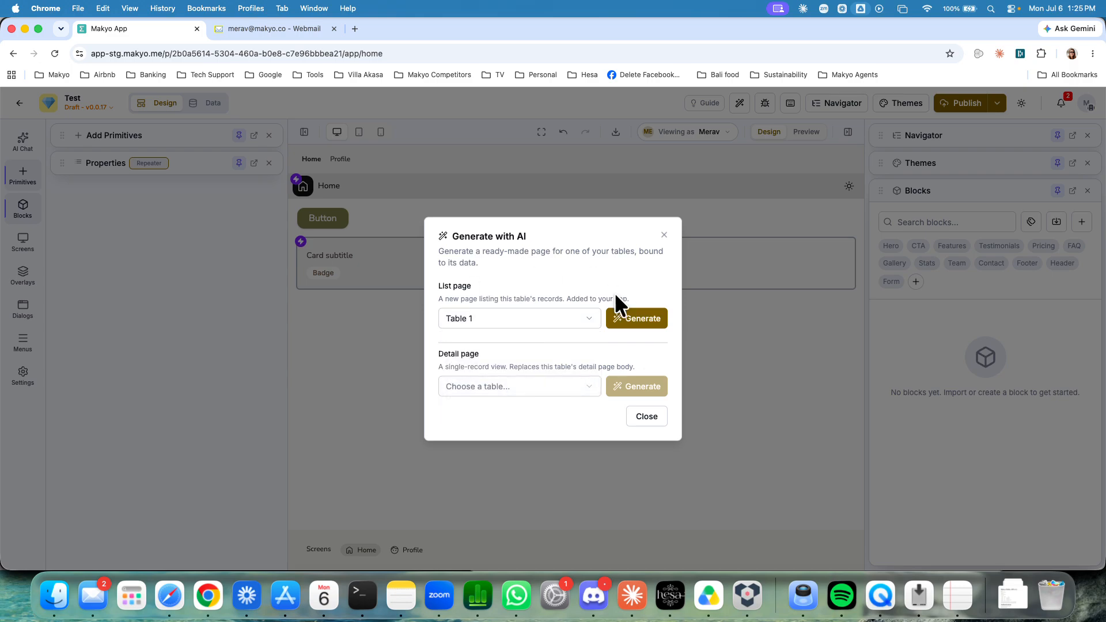
{"action": "left_click", "coordinate": [586, 386]}
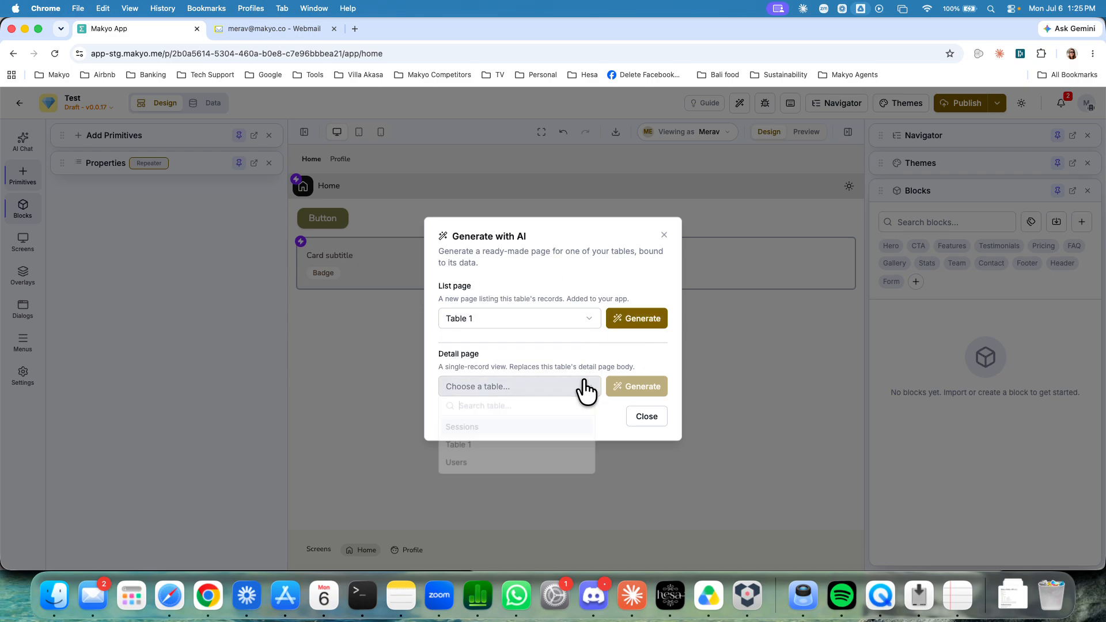
{"action": "left_click", "coordinate": [573, 344]}
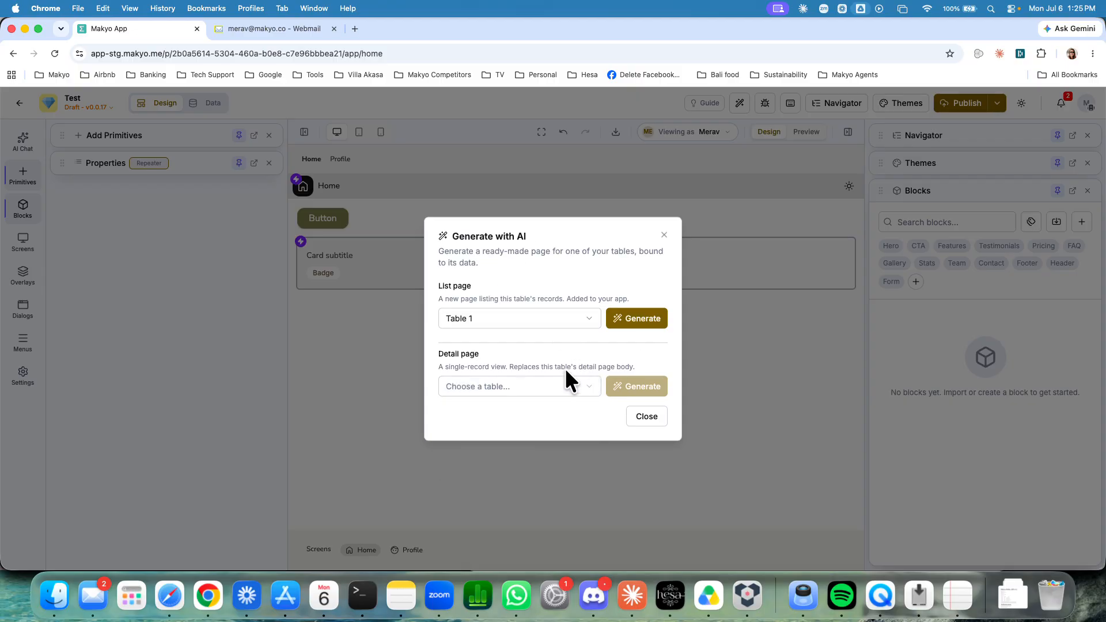
{"action": "left_click", "coordinate": [664, 236]}
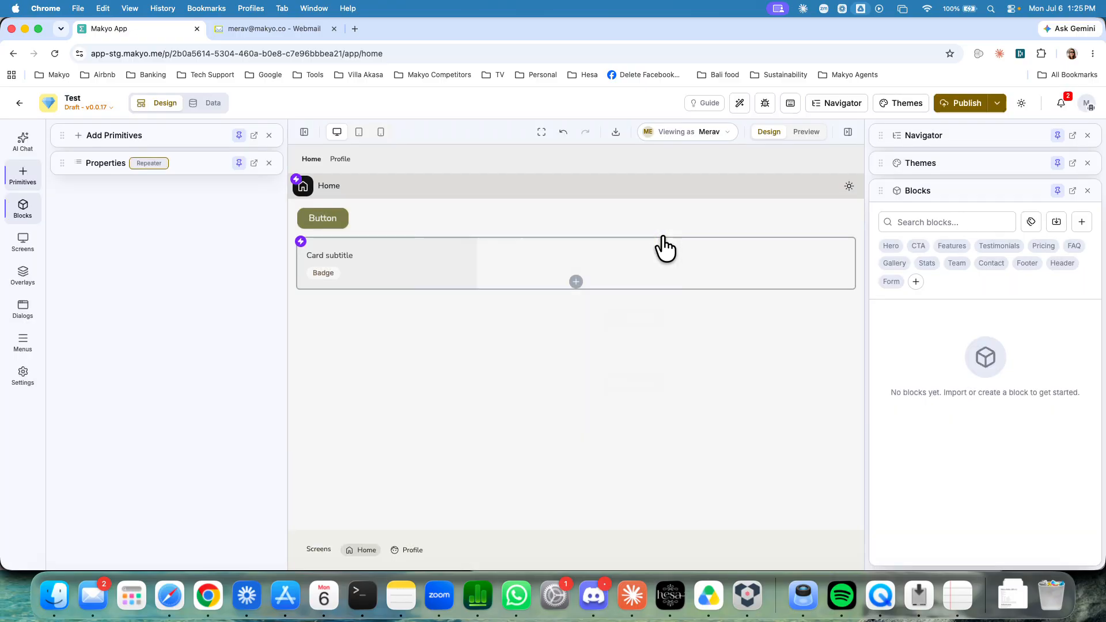
Step: Review the keyboard shortcuts, and try undo and redo on the Home screen
{"action": "left_click", "coordinate": [791, 103]}
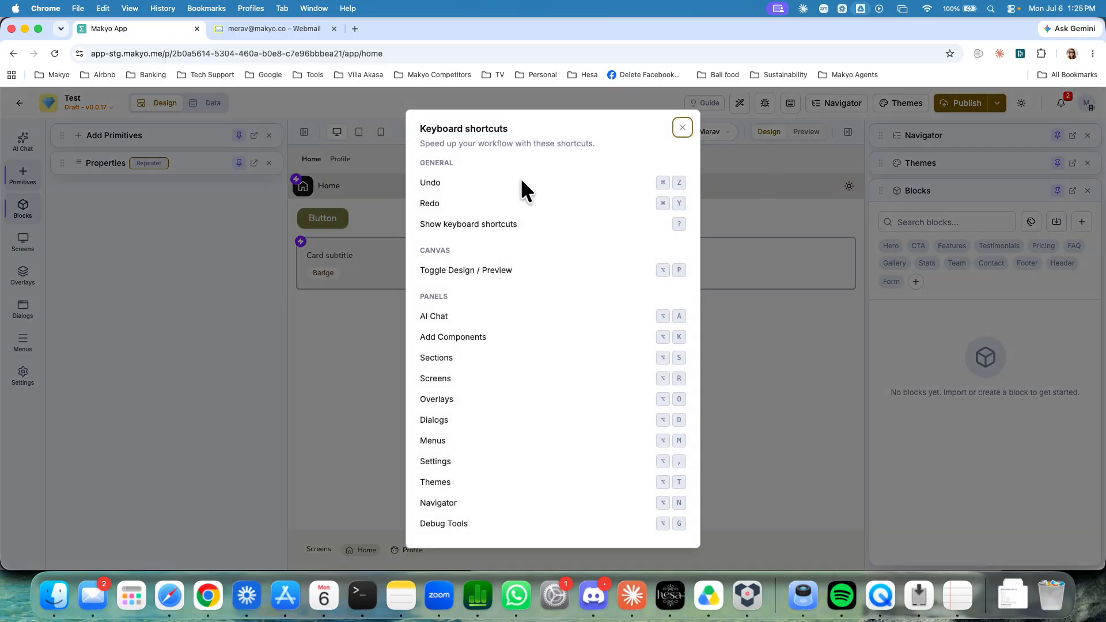
{"action": "left_click", "coordinate": [683, 127]}
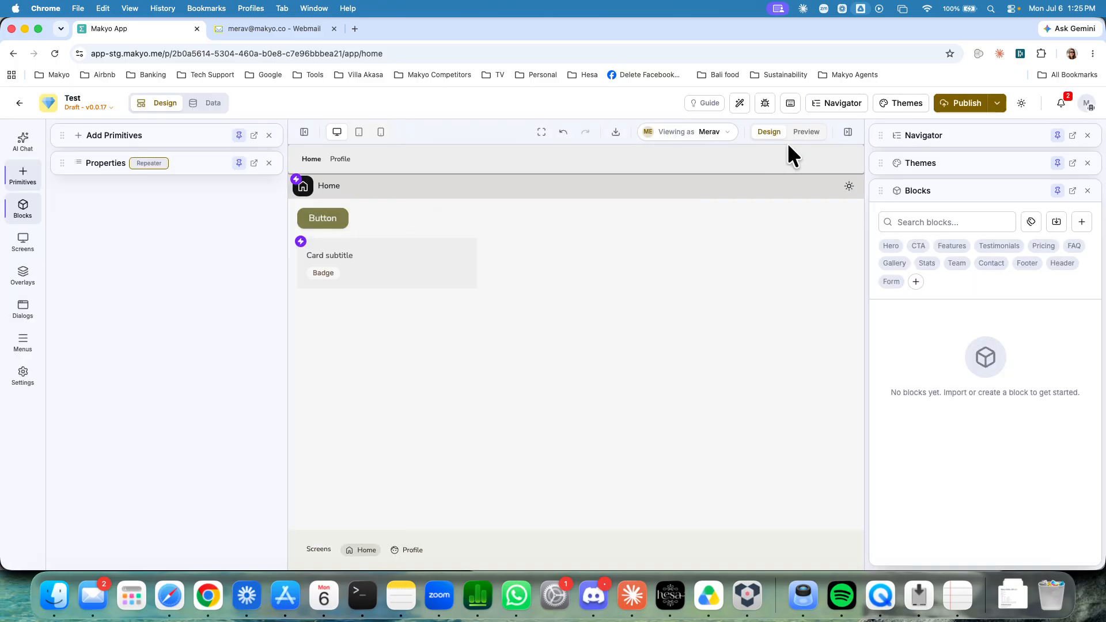
{"action": "left_click", "coordinate": [564, 132]}
{"action": "left_click", "coordinate": [586, 132]}
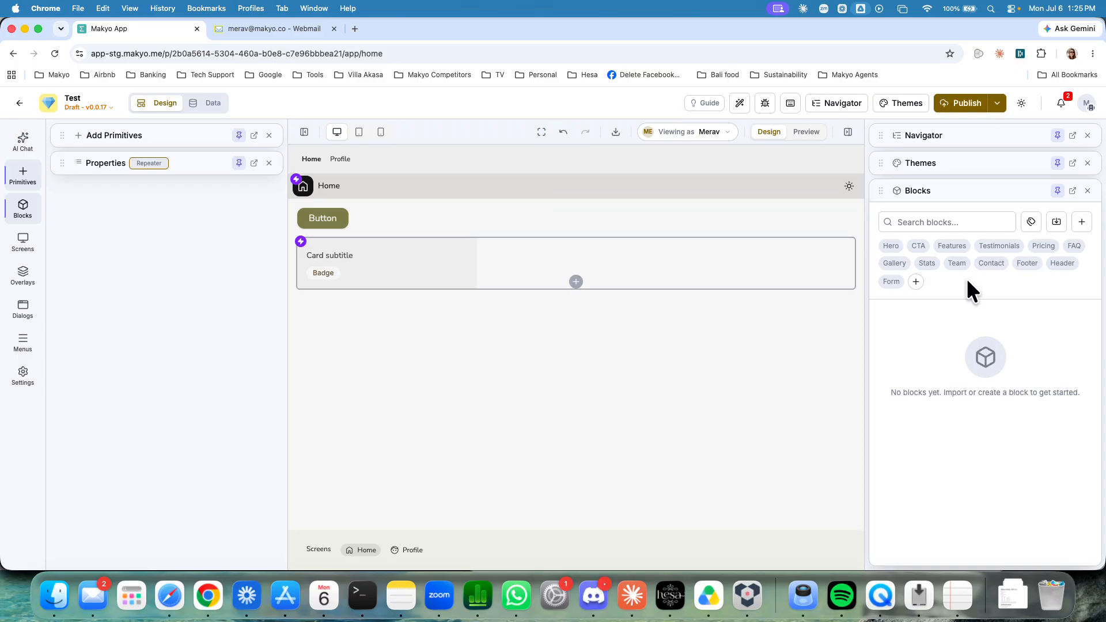
Step: View the Home screen in focus mode and return to the full editor
{"action": "left_click", "coordinate": [543, 132]}
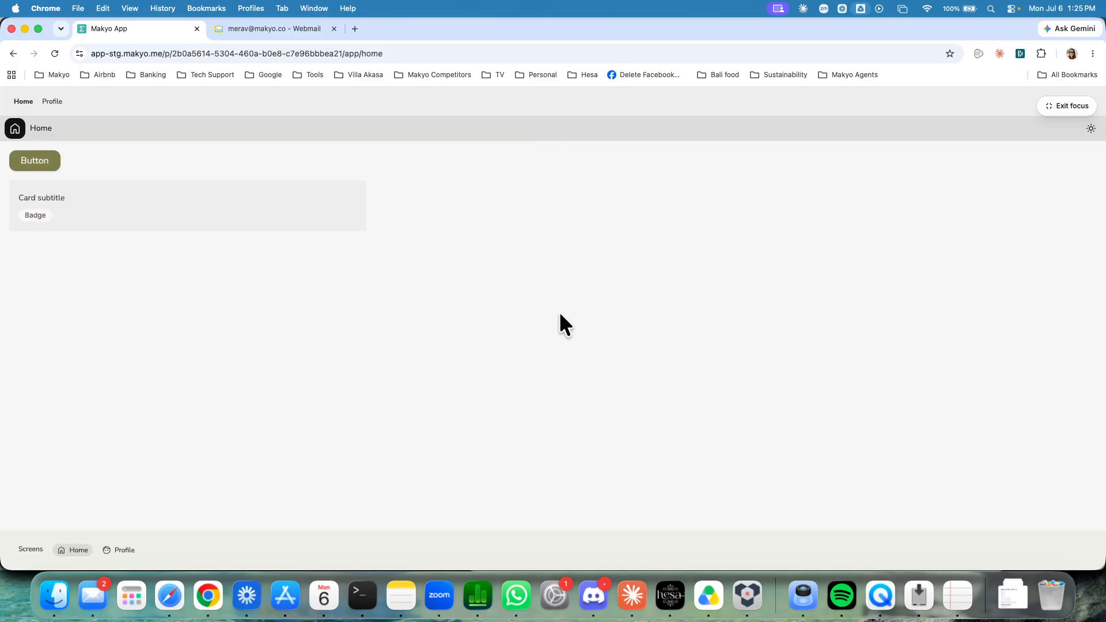
{"action": "left_click", "coordinate": [1075, 107]}
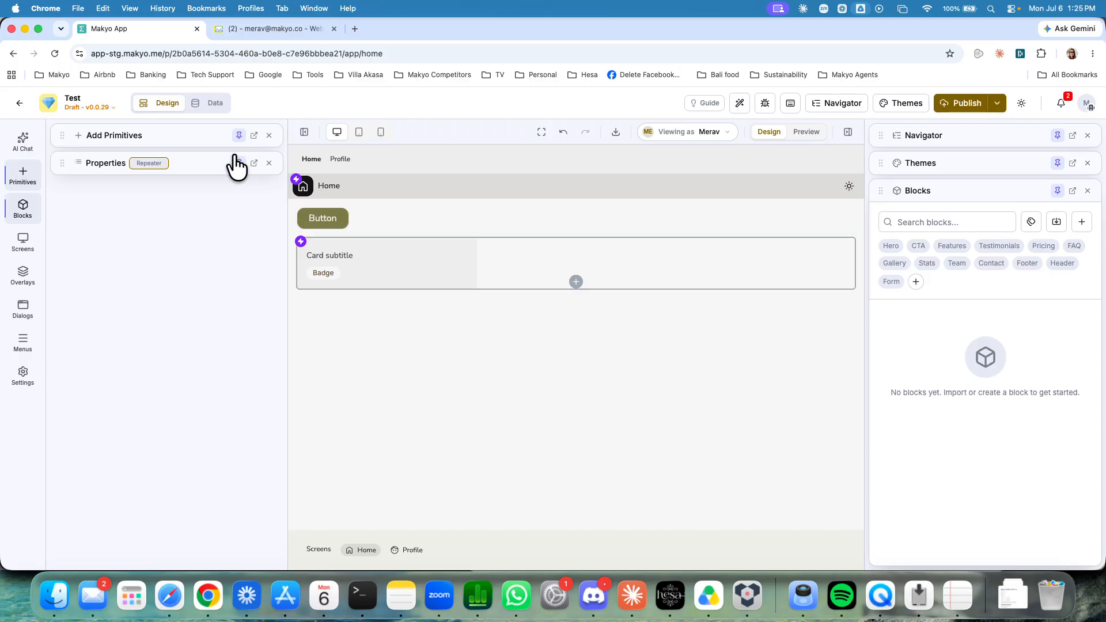
Step: Open the app's Users data table and widen its Role, Photo, Email and Full name columns
{"action": "left_click", "coordinate": [206, 104]}
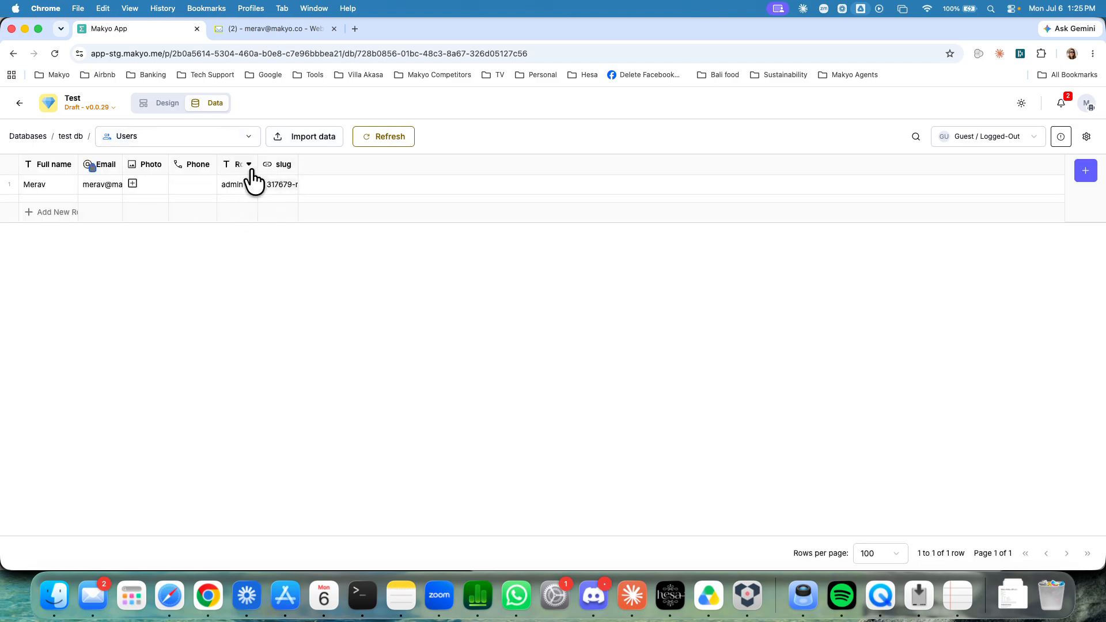
{"action": "left_click_drag", "start_coordinate": [258, 164], "coordinate": [303, 165]}
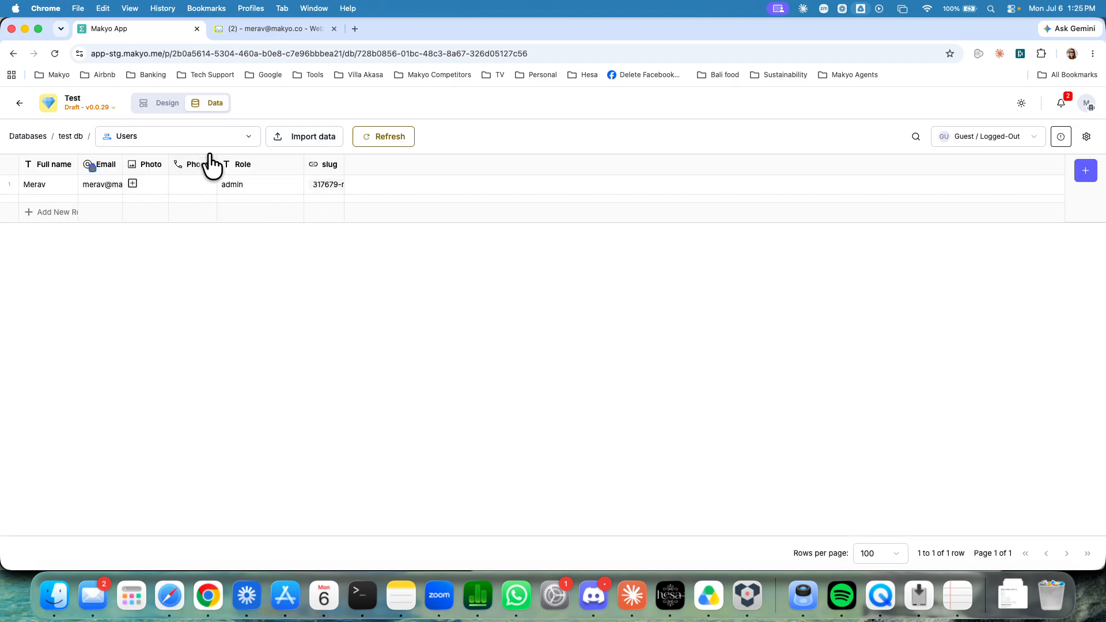
{"action": "left_click_drag", "start_coordinate": [169, 165], "coordinate": [239, 167]}
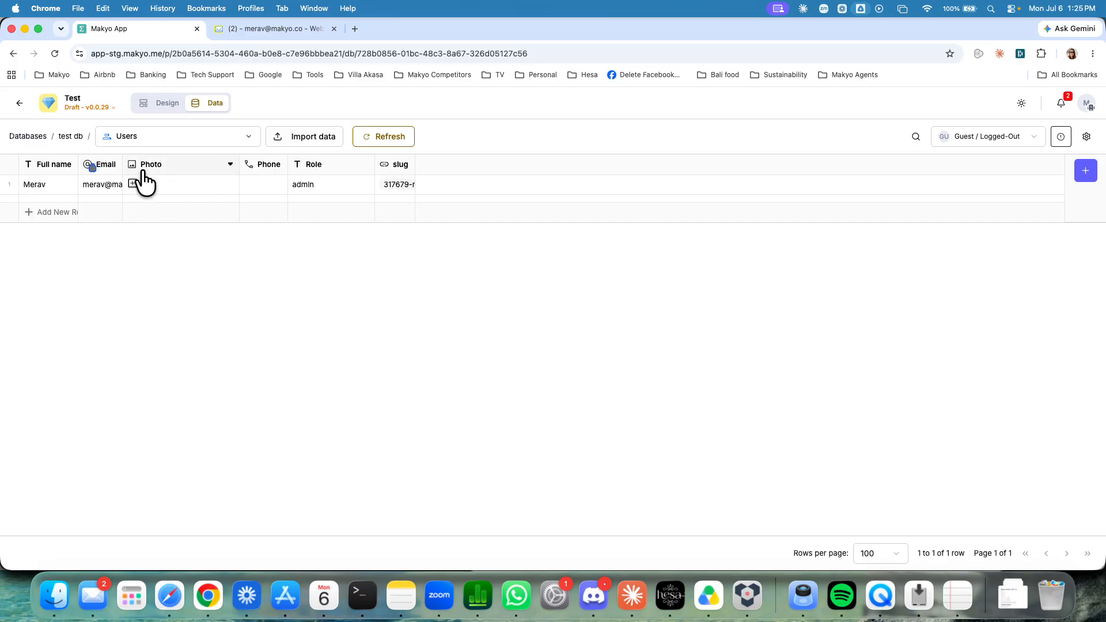
{"action": "left_click_drag", "start_coordinate": [123, 165], "coordinate": [196, 167]}
{"action": "left_click_drag", "start_coordinate": [79, 162], "coordinate": [135, 166]}
Step: Start a new column in the Users table and browse the standard and advanced column types
{"action": "left_click", "coordinate": [1084, 173]}
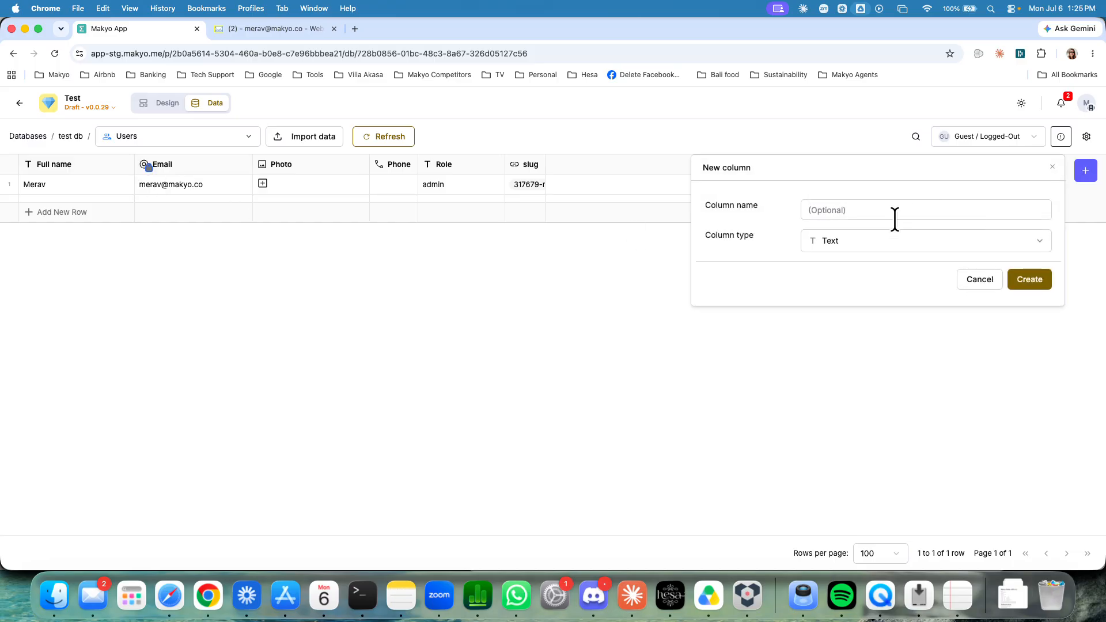
{"action": "left_click", "coordinate": [882, 242]}
{"action": "scroll", "coordinate": [870, 329], "scroll_direction": "down", "scroll_amount": 5}
{"action": "scroll", "coordinate": [869, 346], "scroll_direction": "up", "scroll_amount": 5}
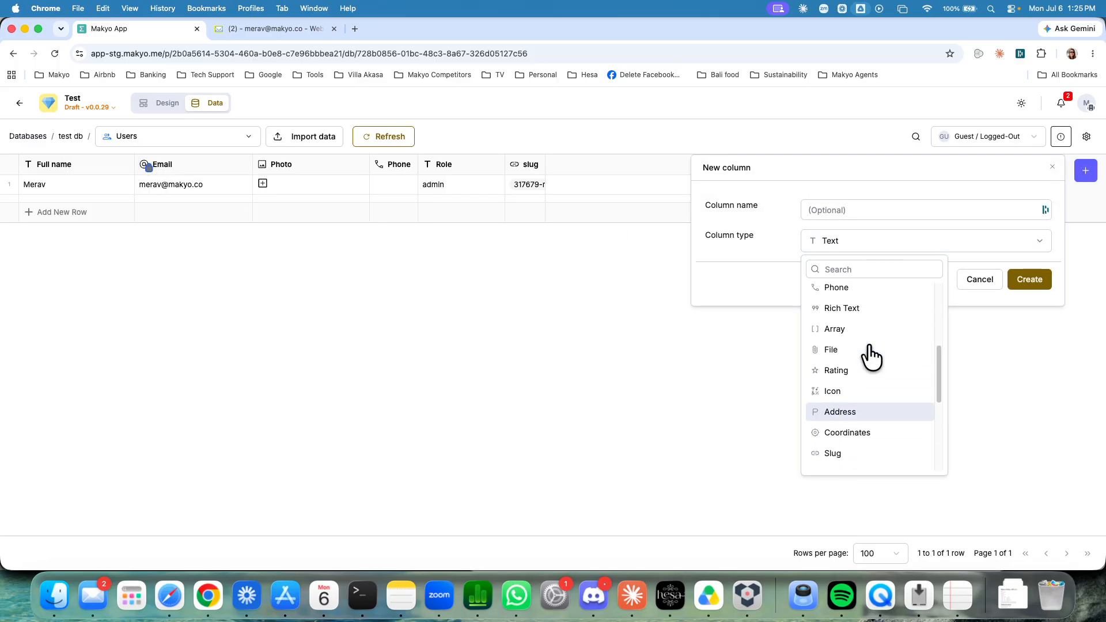
{"action": "scroll", "coordinate": [858, 323], "scroll_direction": "down", "scroll_amount": 5}
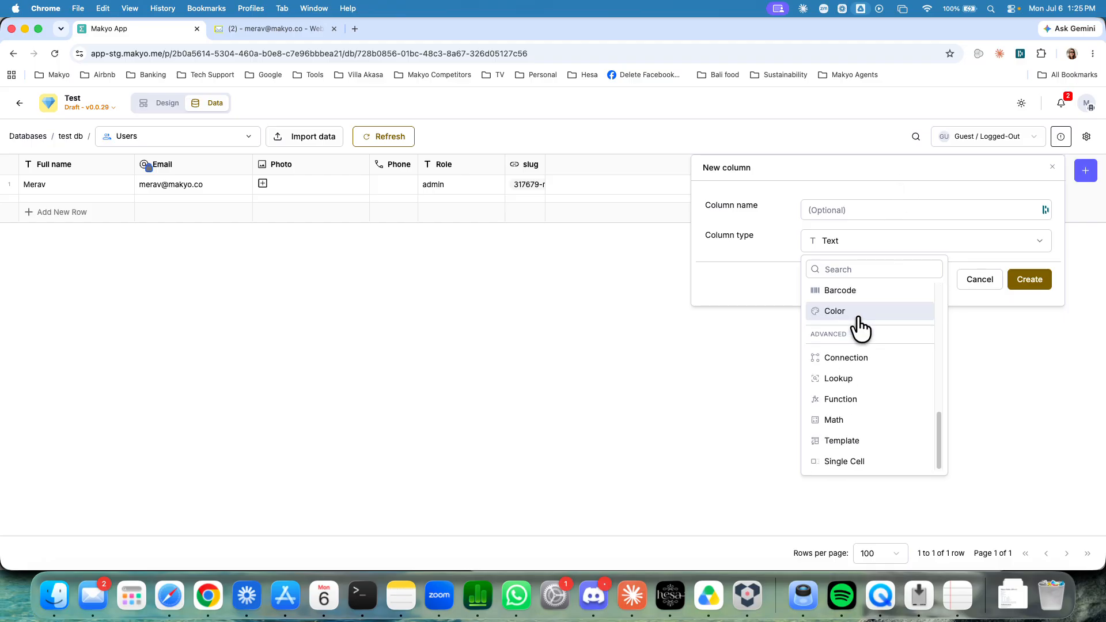
Step: Examine the Function column type with its AVERAGEIFS settings, look over the column types again and close the form without creating a column
{"action": "left_click", "coordinate": [845, 399]}
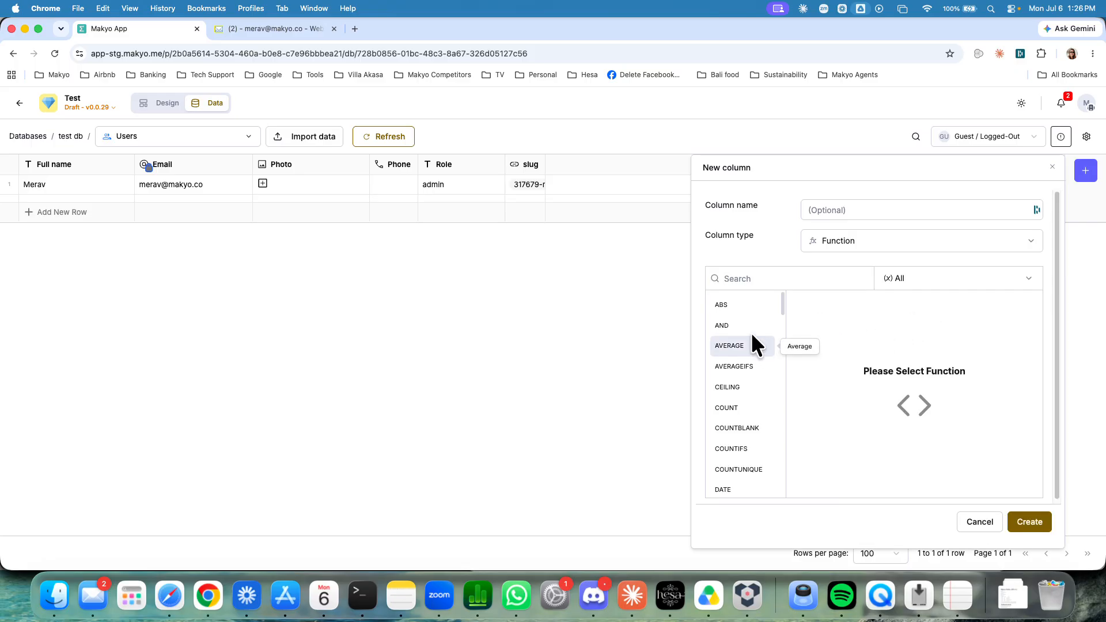
{"action": "left_click", "coordinate": [747, 311]}
{"action": "left_click", "coordinate": [745, 362]}
{"action": "scroll", "coordinate": [830, 369], "scroll_direction": "down", "scroll_amount": 5}
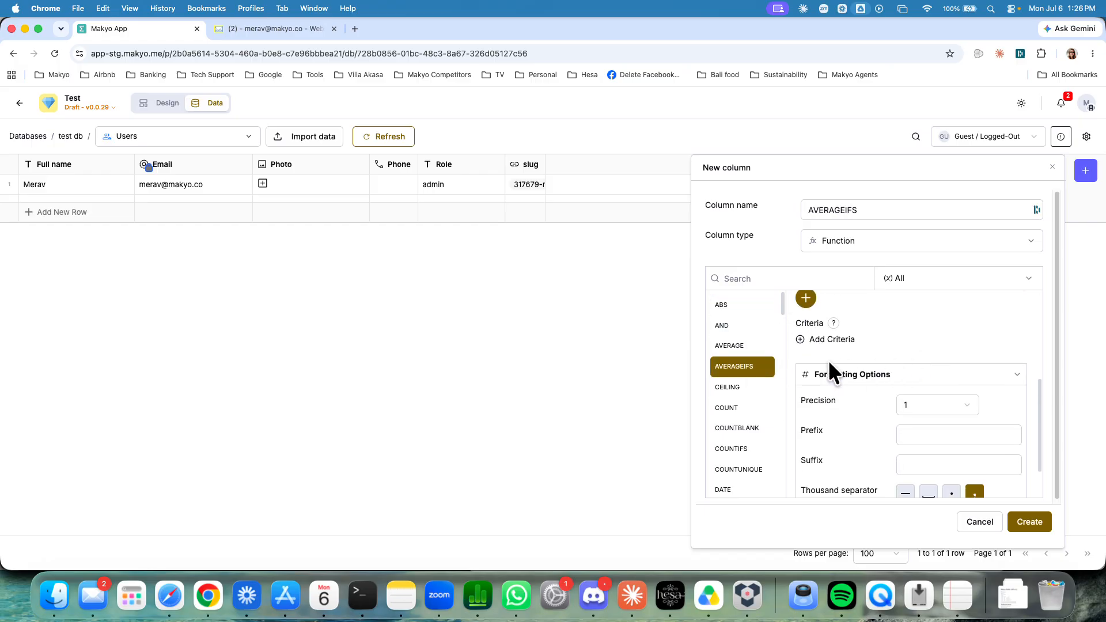
{"action": "scroll", "coordinate": [928, 363], "scroll_direction": "up", "scroll_amount": 5}
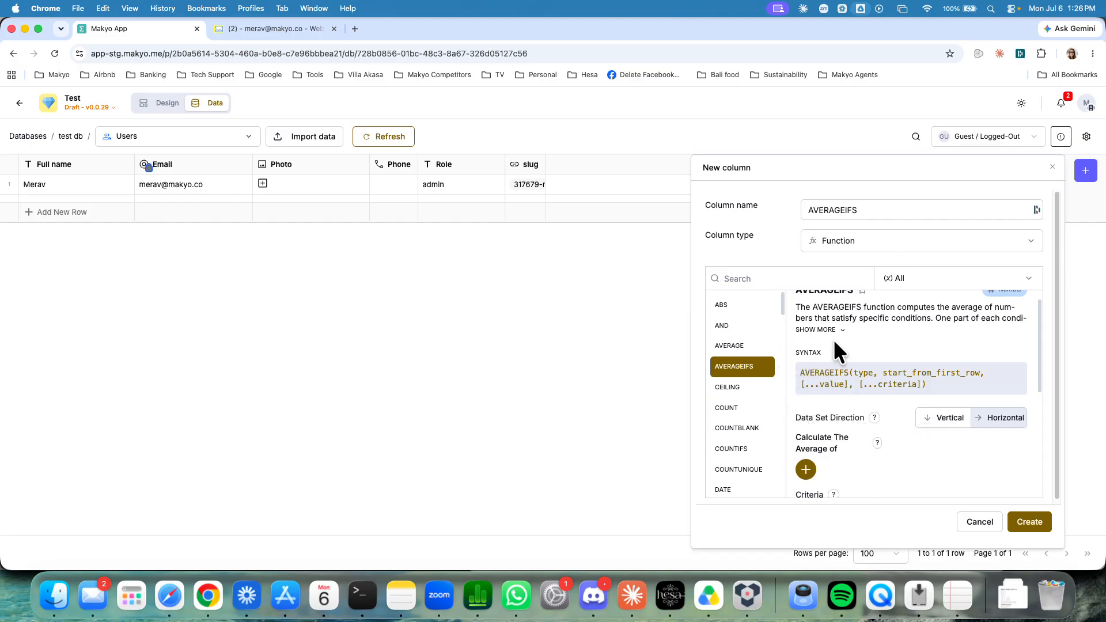
{"action": "scroll", "coordinate": [834, 340], "scroll_direction": "up", "scroll_amount": 1}
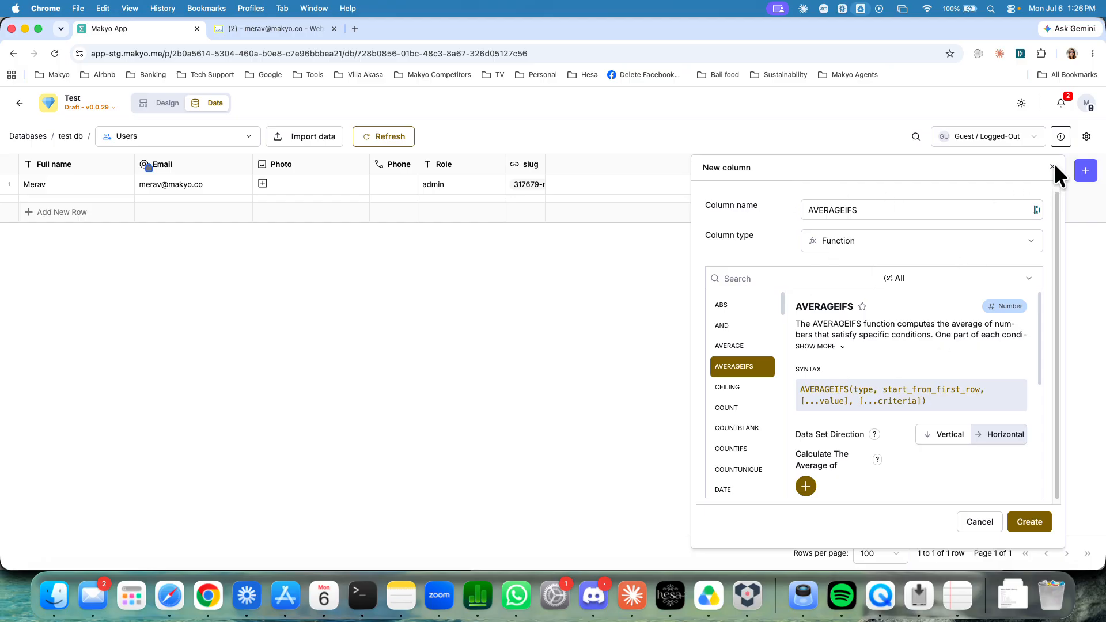
{"action": "left_click", "coordinate": [948, 242]}
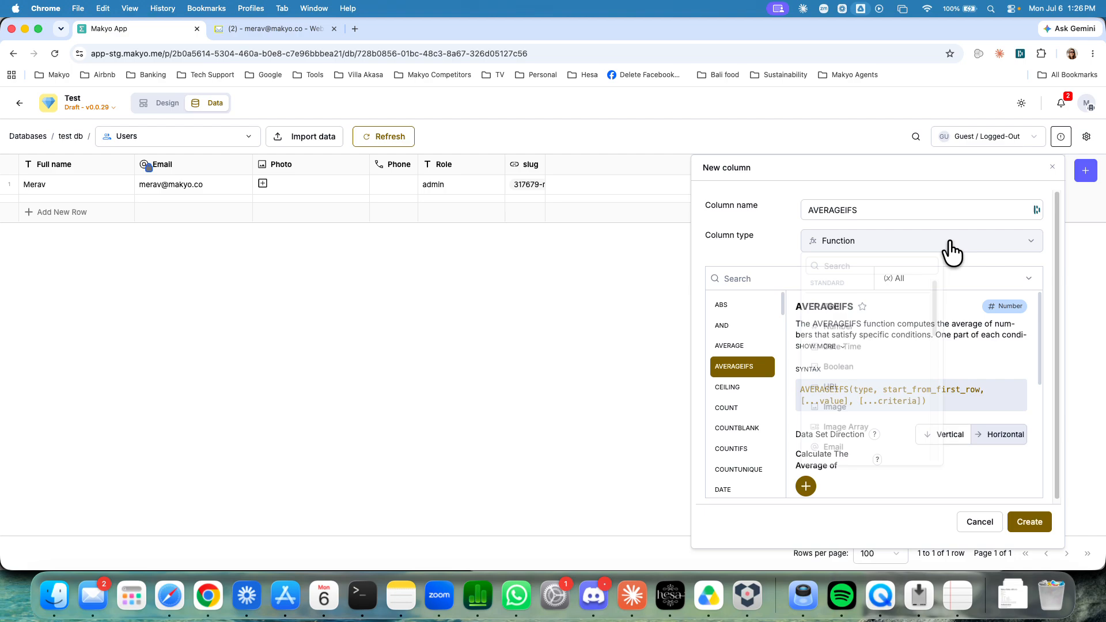
{"action": "scroll", "coordinate": [879, 352], "scroll_direction": "down", "scroll_amount": 3}
{"action": "scroll", "coordinate": [876, 346], "scroll_direction": "up", "scroll_amount": 3}
{"action": "left_click", "coordinate": [1048, 163]}
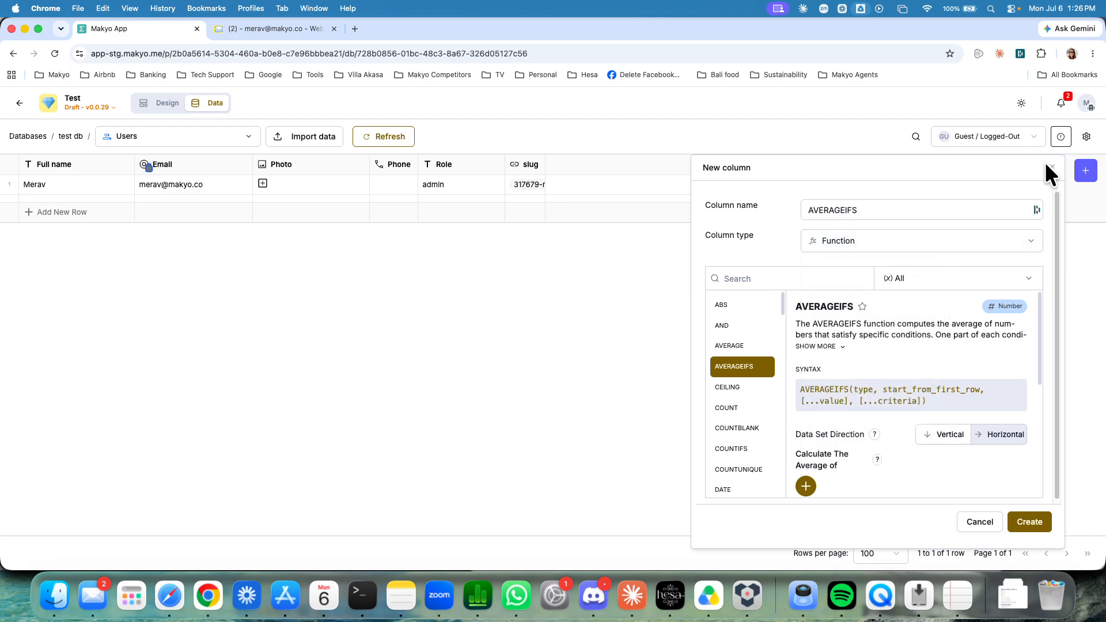
{"action": "left_click", "coordinate": [1049, 163]}
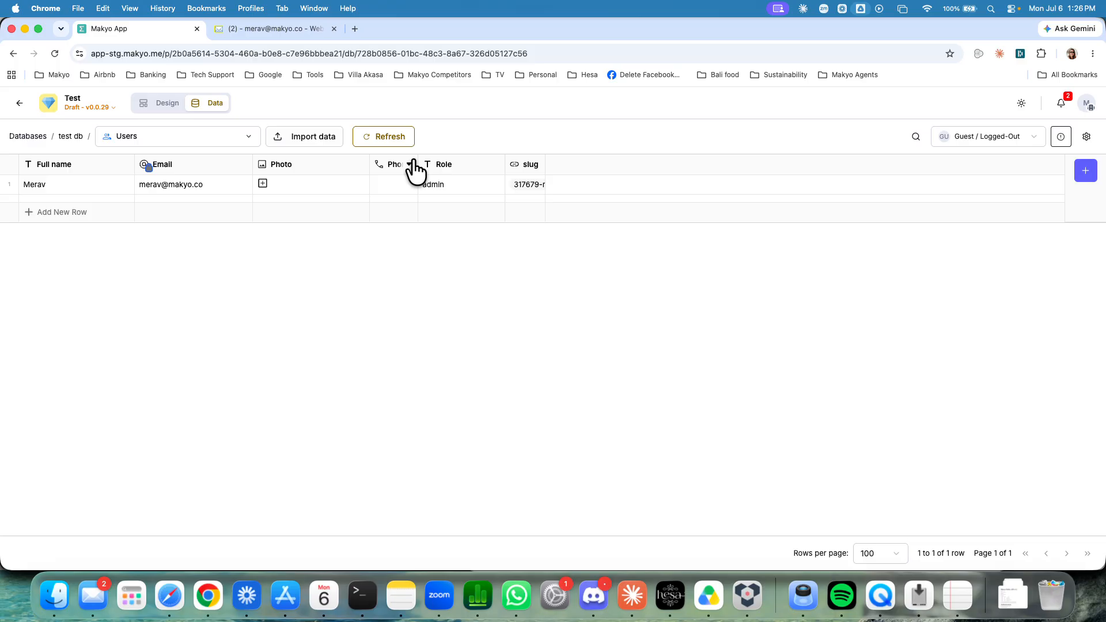